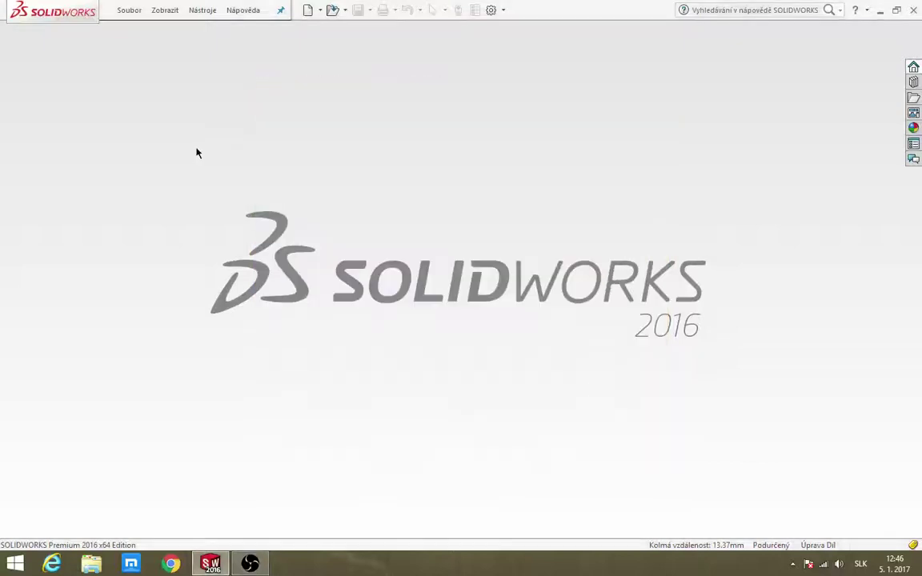
Create a new SOLIDWORKS part document
{"action": "left_click", "coordinate": [129, 11]}
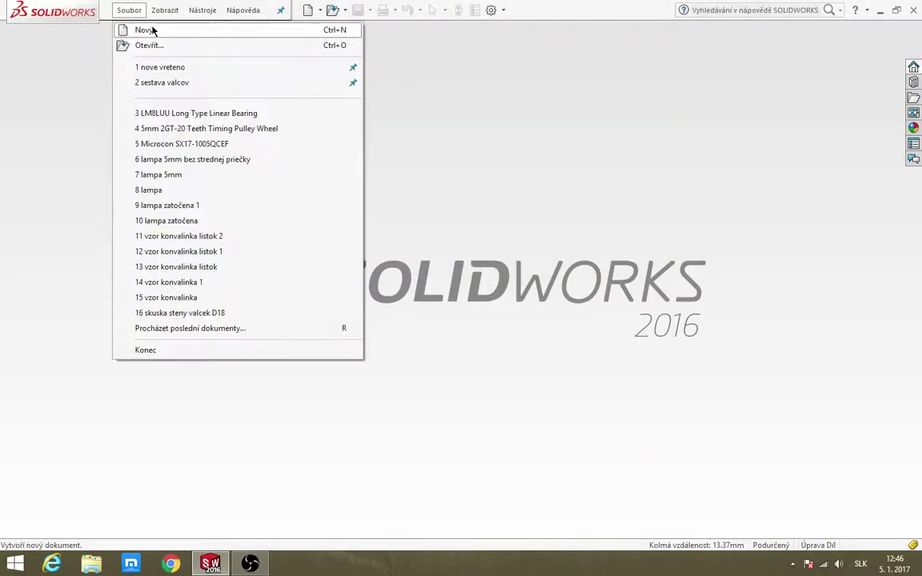
{"action": "left_click", "coordinate": [152, 28]}
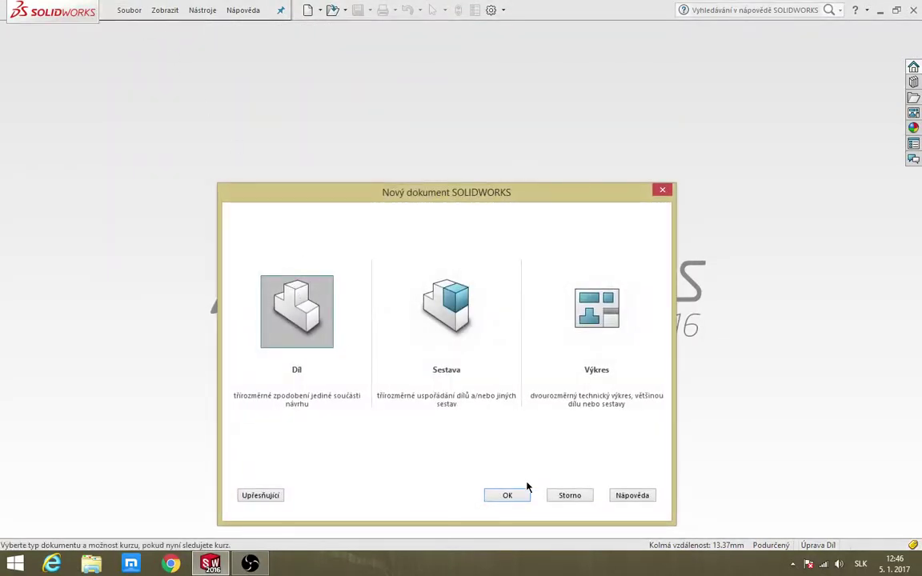
{"action": "left_click", "coordinate": [511, 498]}
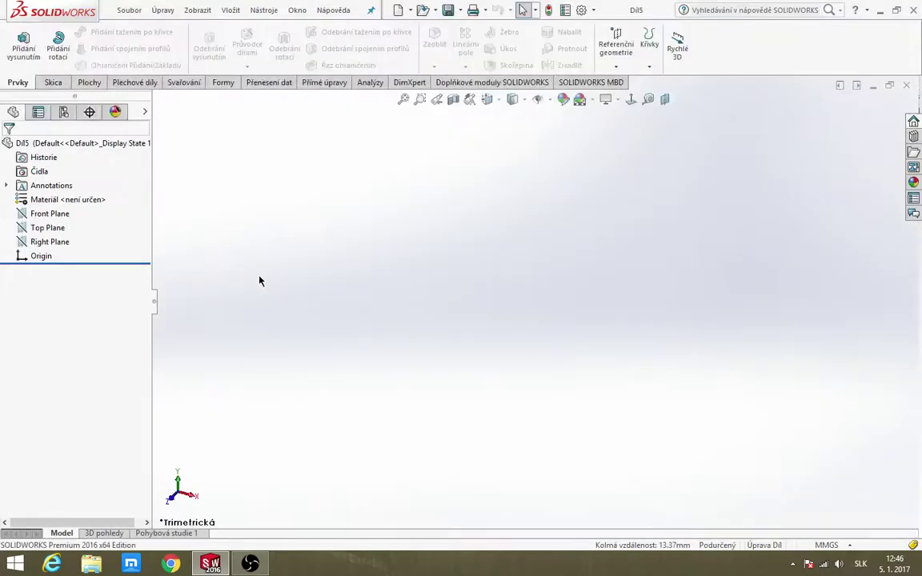
Start a revolve sketch on the Front Plane with a horizontal centerline running right from the origin
{"action": "left_click", "coordinate": [59, 48]}
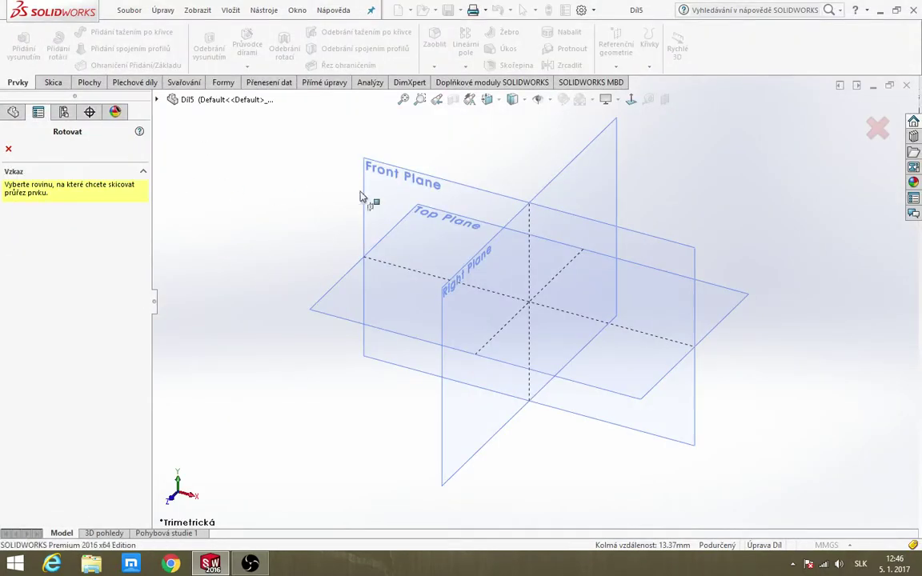
{"action": "left_click", "coordinate": [404, 183]}
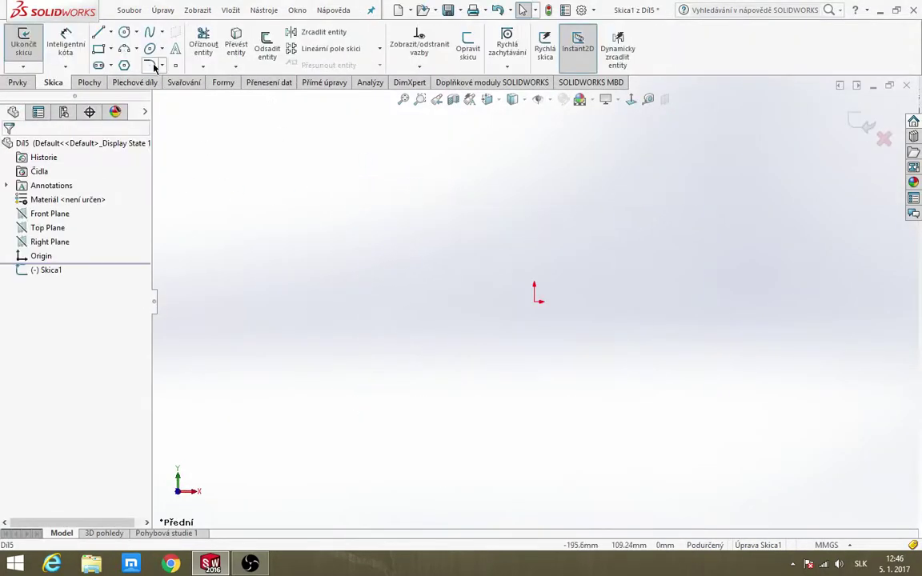
{"action": "left_click", "coordinate": [110, 32]}
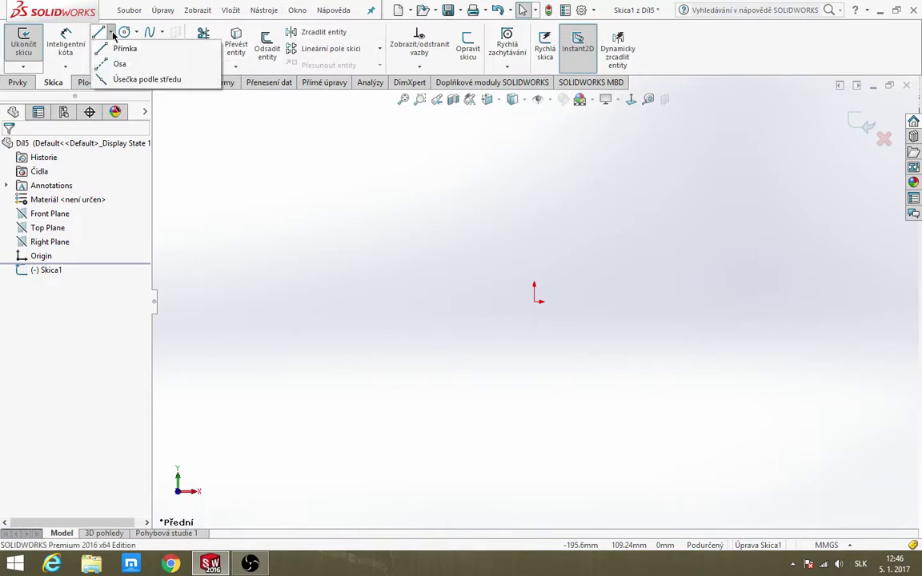
{"action": "left_click", "coordinate": [107, 61]}
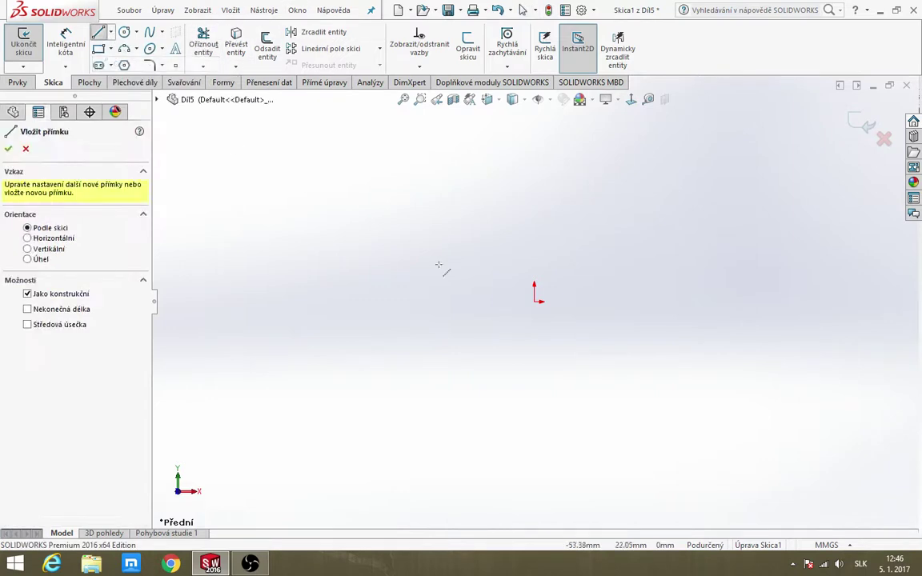
{"action": "left_click", "coordinate": [537, 302]}
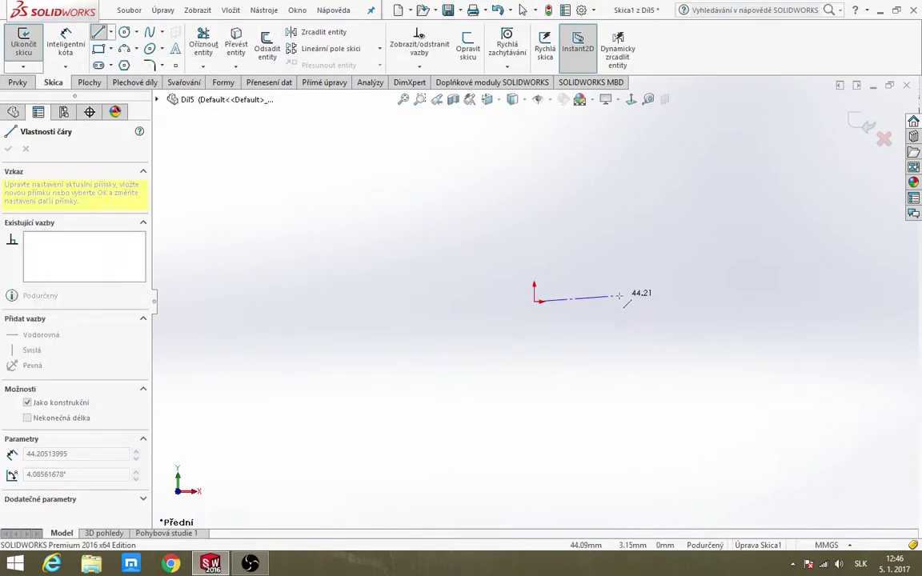
{"action": "left_click", "coordinate": [834, 301]}
{"action": "key", "text": "Escape"}
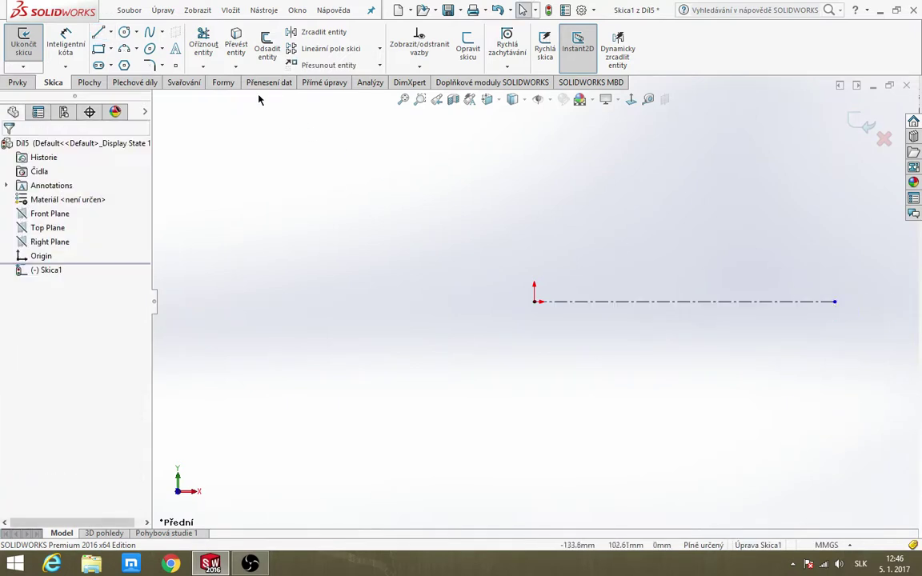
Draw a long corner rectangle above the centerline, starting above the origin
{"action": "left_click", "coordinate": [99, 49]}
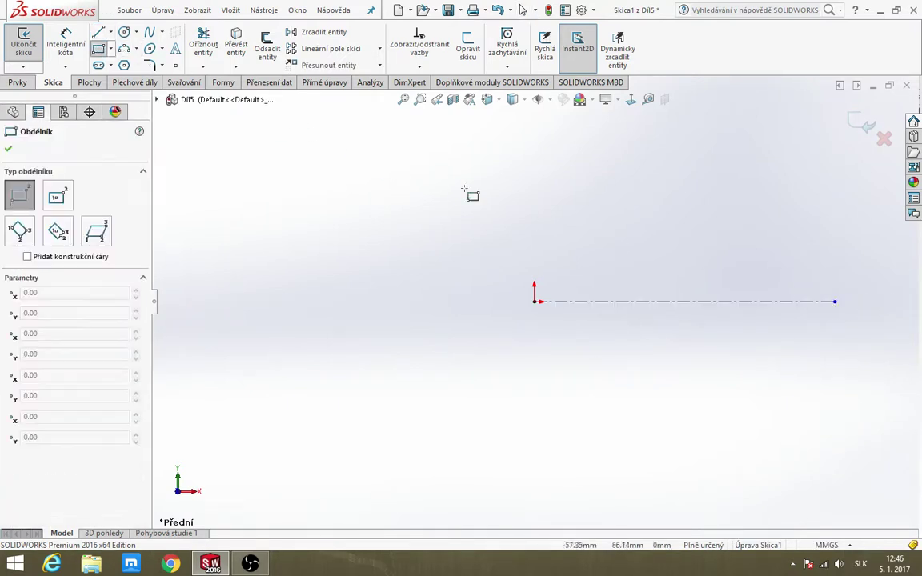
{"action": "left_click", "coordinate": [533, 201]}
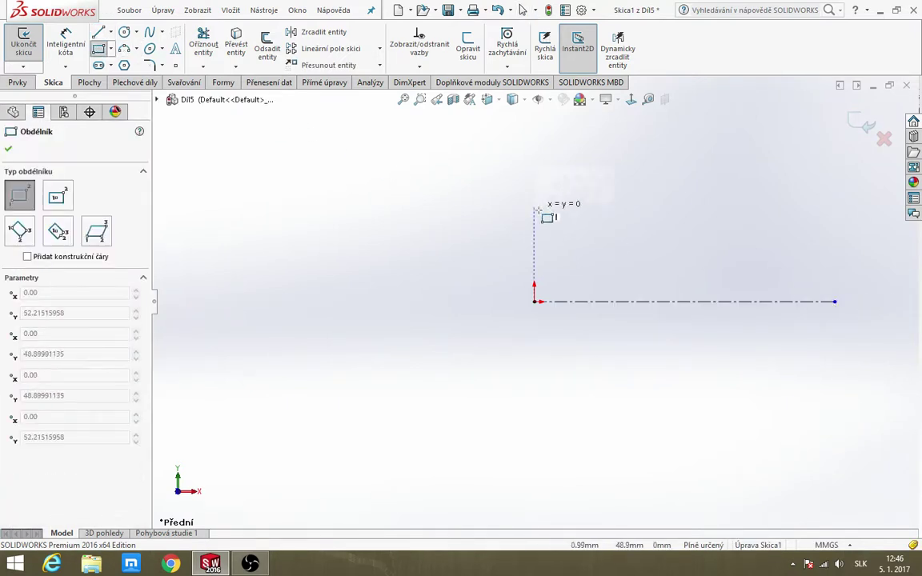
{"action": "left_click", "coordinate": [816, 236]}
{"action": "key", "text": "Escape"}
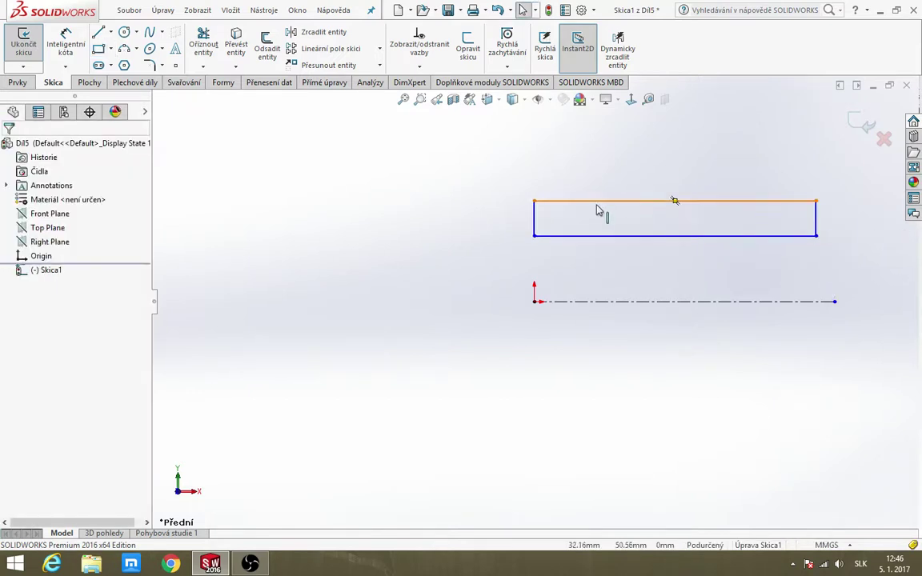
Add four small rectangles: two grooves under the top edge and one at each end
{"action": "scroll", "coordinate": [596, 209], "scroll_direction": "down", "scroll_amount": 3}
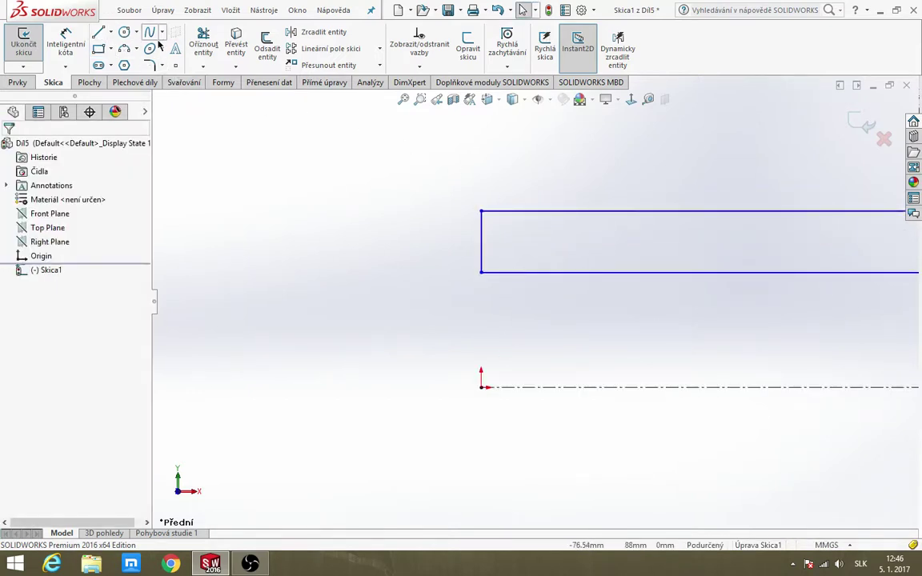
{"action": "left_click", "coordinate": [102, 51]}
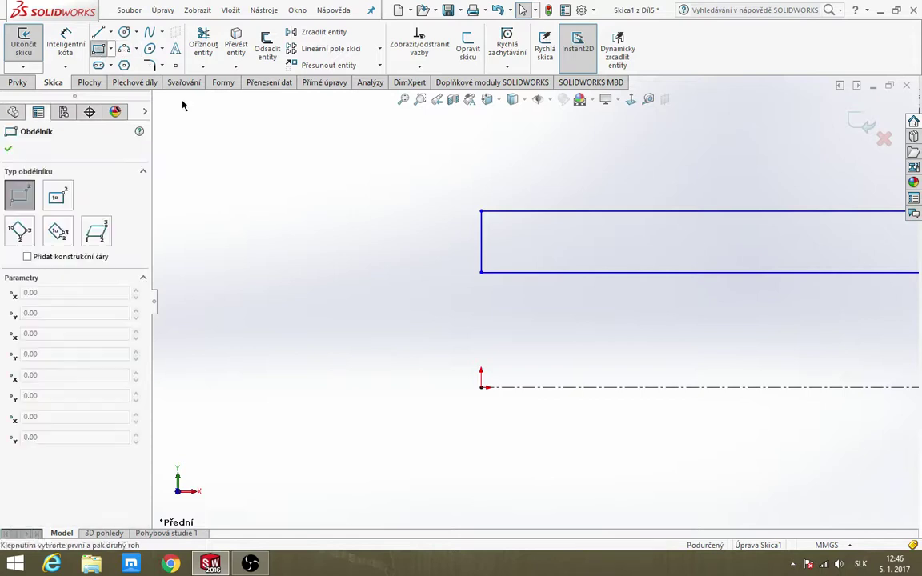
{"action": "left_click", "coordinate": [481, 226]}
{"action": "left_click", "coordinate": [494, 253]}
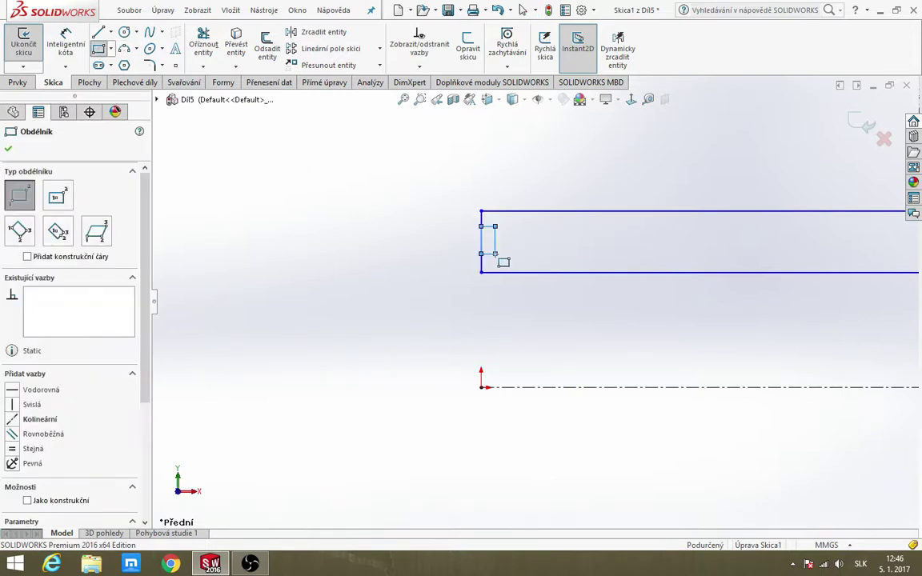
{"action": "left_click", "coordinate": [533, 211]}
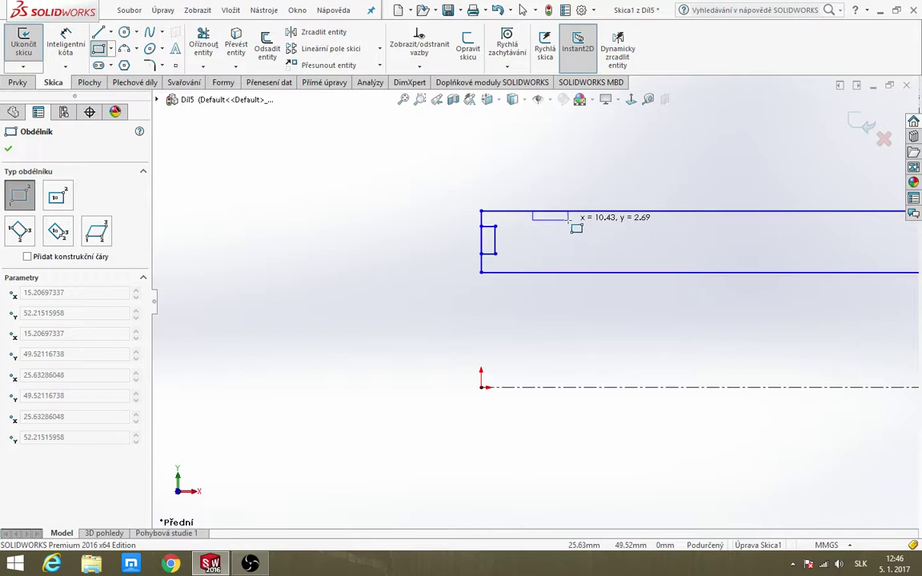
{"action": "left_click", "coordinate": [568, 219]}
{"action": "scroll", "coordinate": [560, 240], "scroll_direction": "up", "scroll_amount": 3}
{"action": "scroll", "coordinate": [684, 272], "scroll_direction": "down", "scroll_amount": 4}
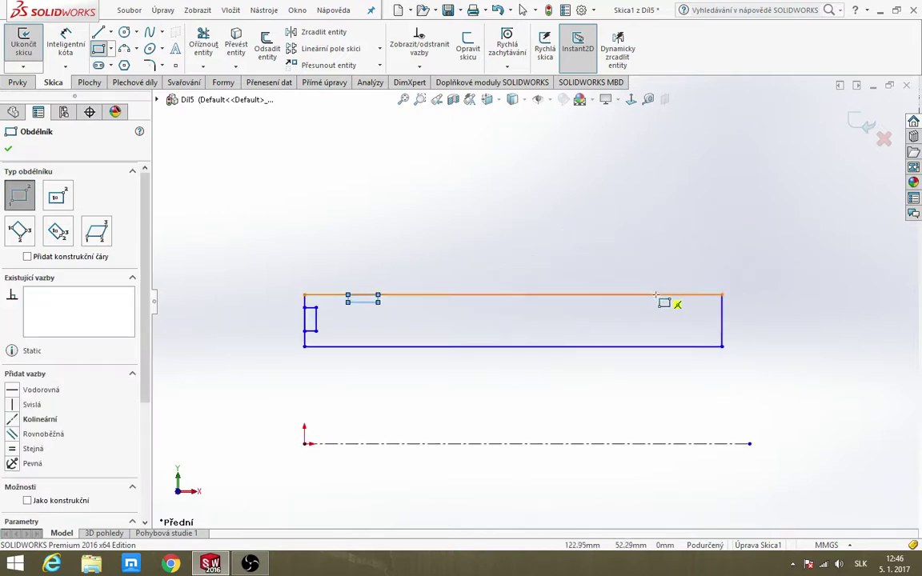
{"action": "left_click", "coordinate": [649, 295]}
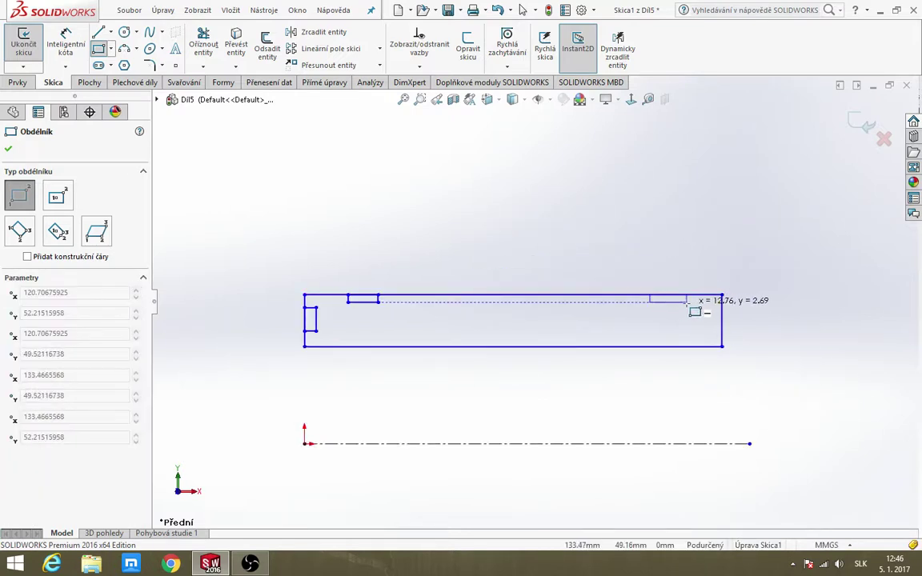
{"action": "left_click", "coordinate": [687, 304]}
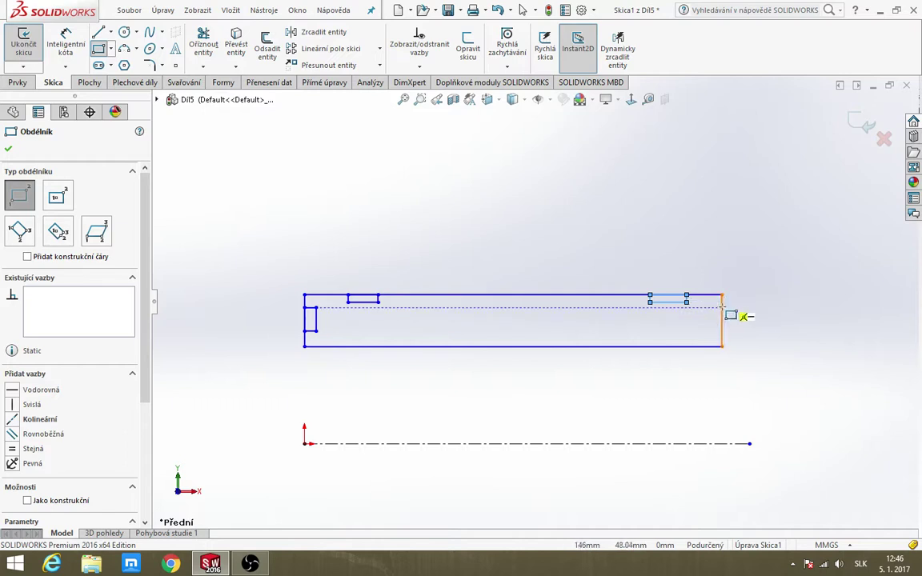
{"action": "left_click", "coordinate": [723, 308]}
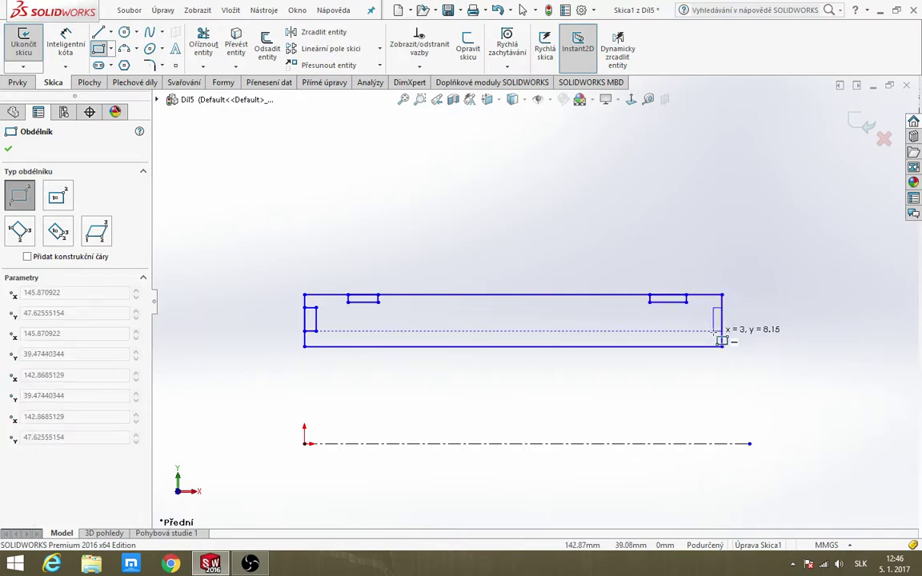
{"action": "left_click", "coordinate": [718, 338]}
{"action": "key", "text": "Escape"}
Make the inner lines of the left and right grooves collinear
{"action": "scroll", "coordinate": [371, 306], "scroll_direction": "down", "scroll_amount": 1}
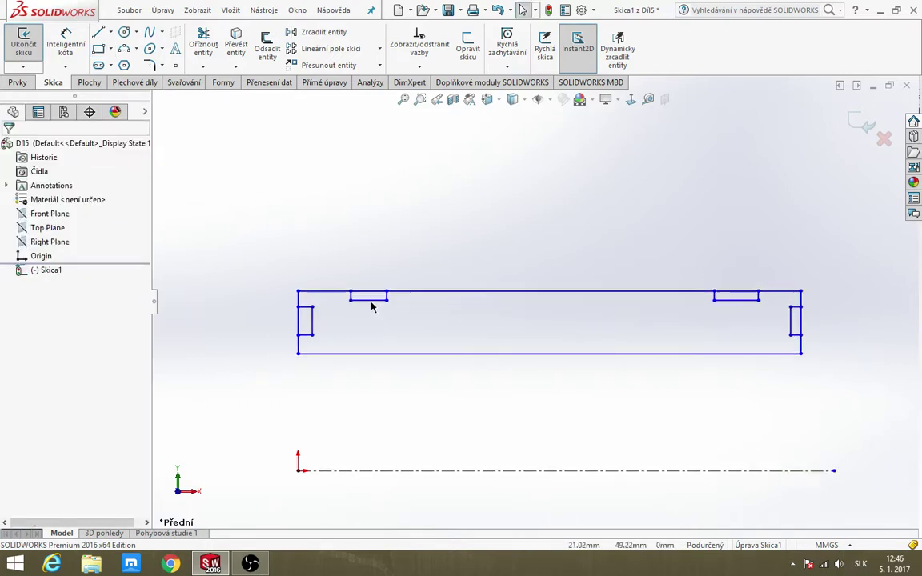
{"action": "left_click", "coordinate": [376, 301]}
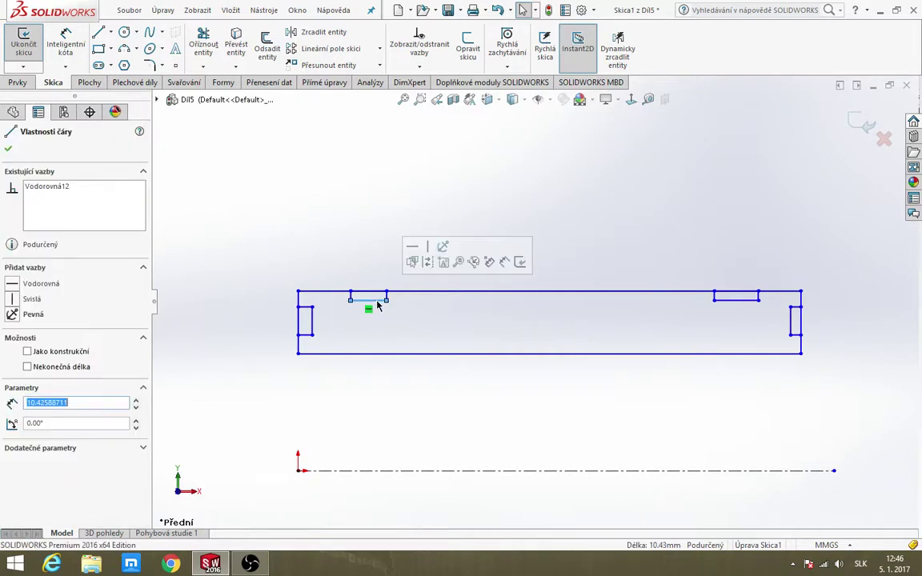
{"action": "left_click", "coordinate": [747, 302], "text": "ctrl"}
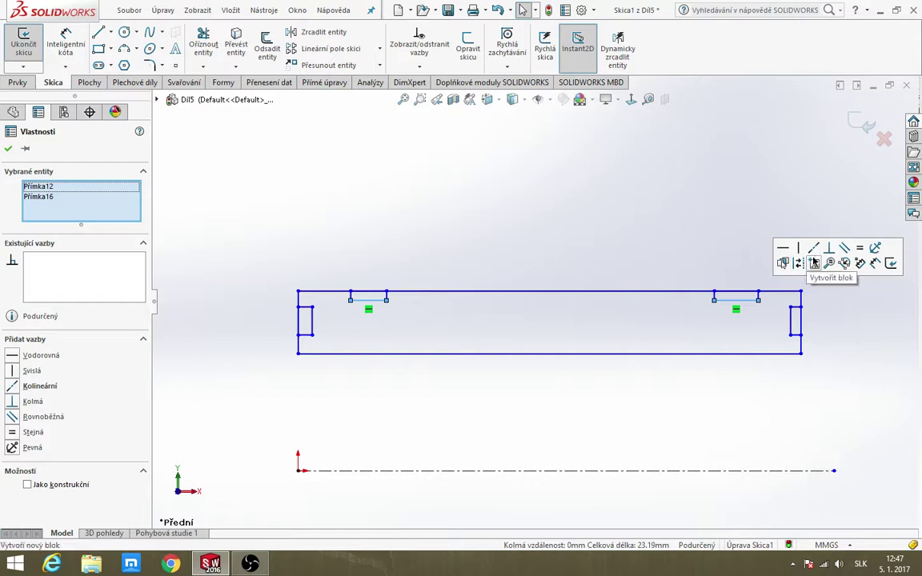
{"action": "left_click", "coordinate": [813, 248]}
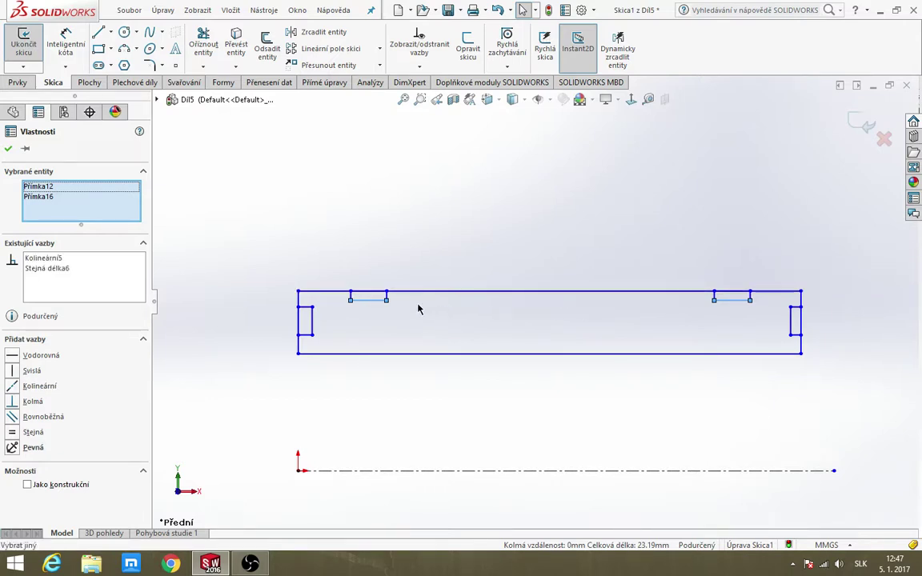
{"action": "left_click", "coordinate": [376, 314]}
Make the top lines of the two end rectangles collinear and equal in length
{"action": "scroll", "coordinate": [307, 311], "scroll_direction": "down", "scroll_amount": 2}
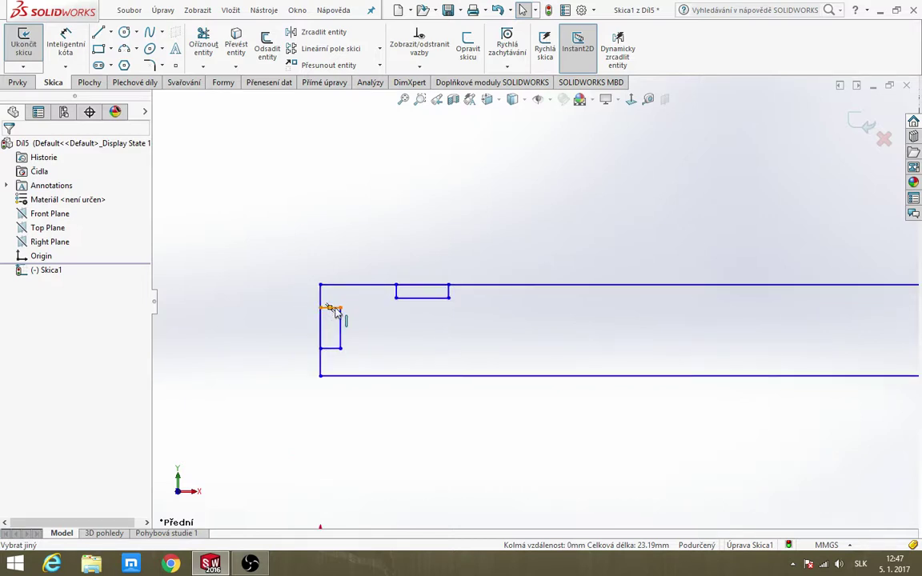
{"action": "left_click", "coordinate": [336, 309]}
{"action": "key", "text": "f"}
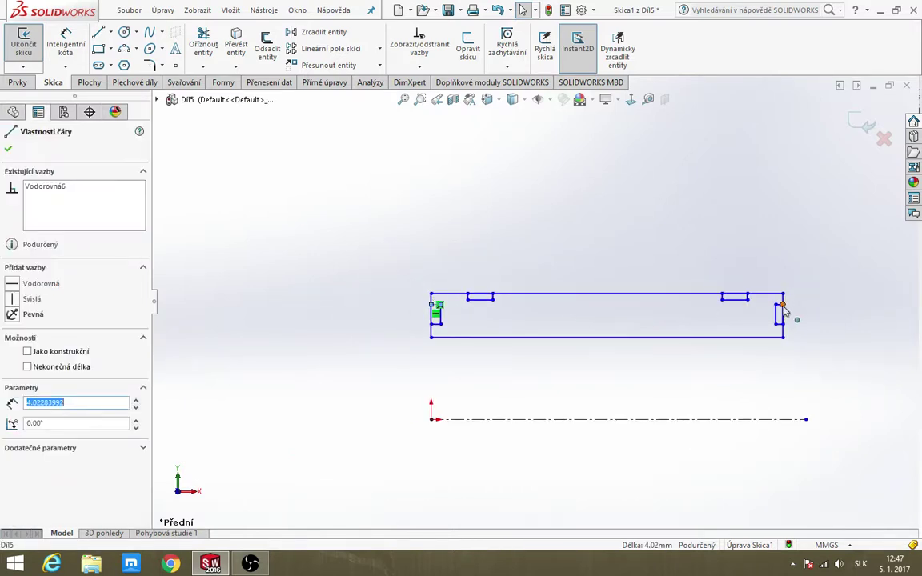
{"action": "scroll", "coordinate": [782, 310], "scroll_direction": "down", "scroll_amount": 2}
{"action": "left_click", "coordinate": [734, 304], "text": "ctrl"}
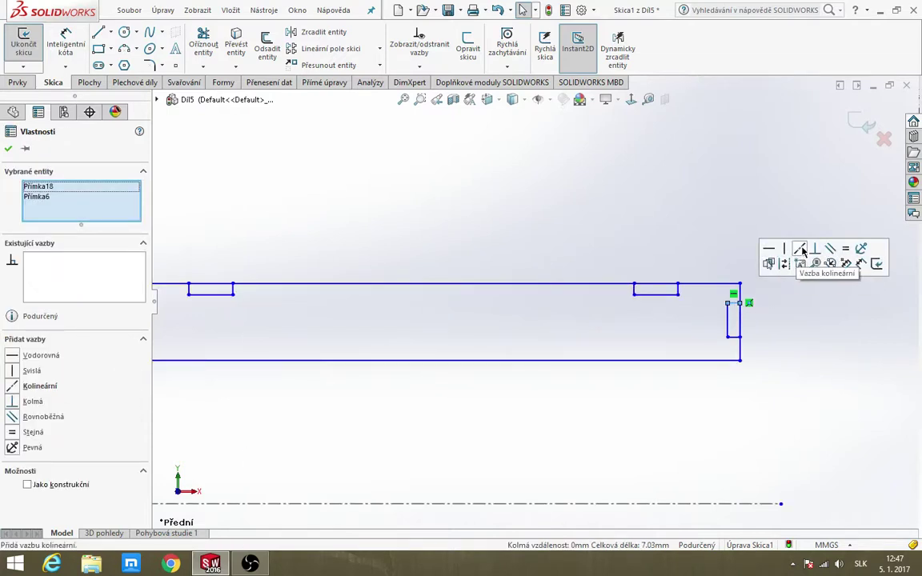
{"action": "left_click", "coordinate": [800, 249]}
{"action": "left_click", "coordinate": [847, 250]}
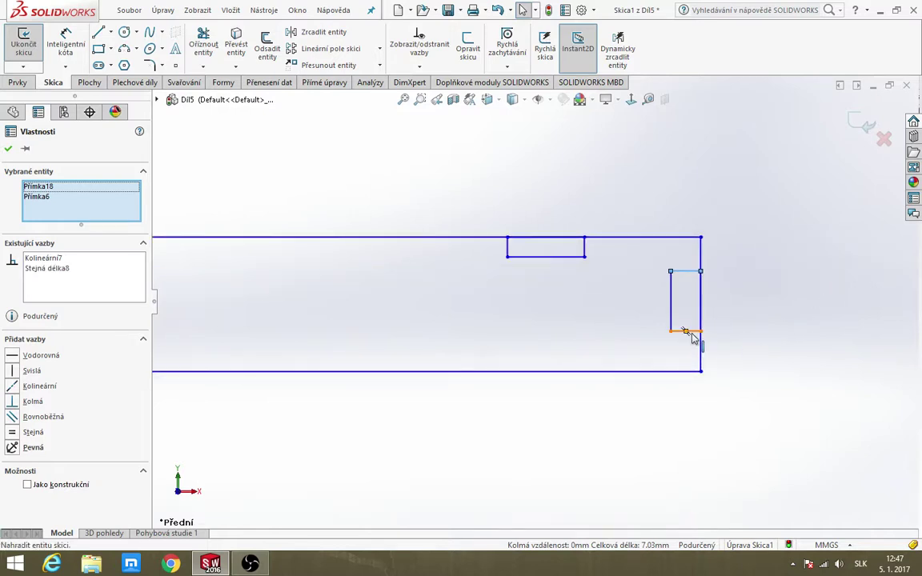
Make the bottom lines of the two end recesses equal in length
{"action": "left_click", "coordinate": [692, 333]}
{"action": "scroll", "coordinate": [696, 336], "scroll_direction": "up", "scroll_amount": 3}
{"action": "scroll", "coordinate": [601, 333], "scroll_direction": "up", "scroll_amount": 2}
{"action": "scroll", "coordinate": [464, 320], "scroll_direction": "down", "scroll_amount": 1}
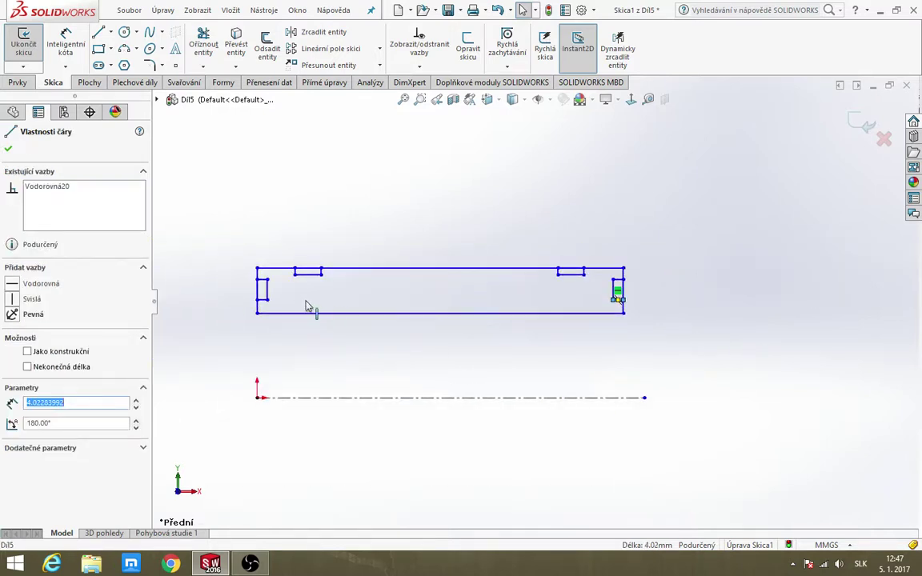
{"action": "scroll", "coordinate": [259, 302], "scroll_direction": "down", "scroll_amount": 2}
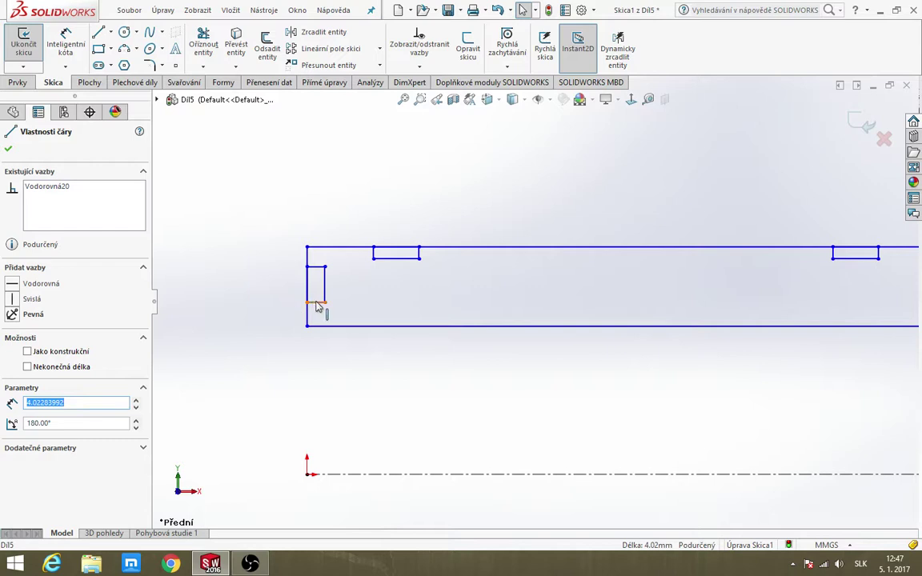
{"action": "left_click", "coordinate": [317, 304], "text": "ctrl"}
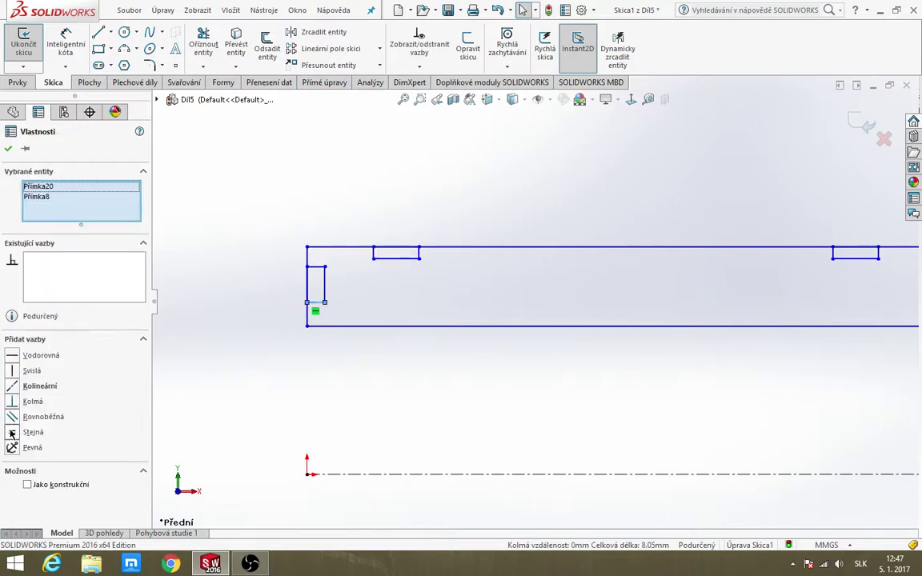
{"action": "left_click", "coordinate": [13, 434]}
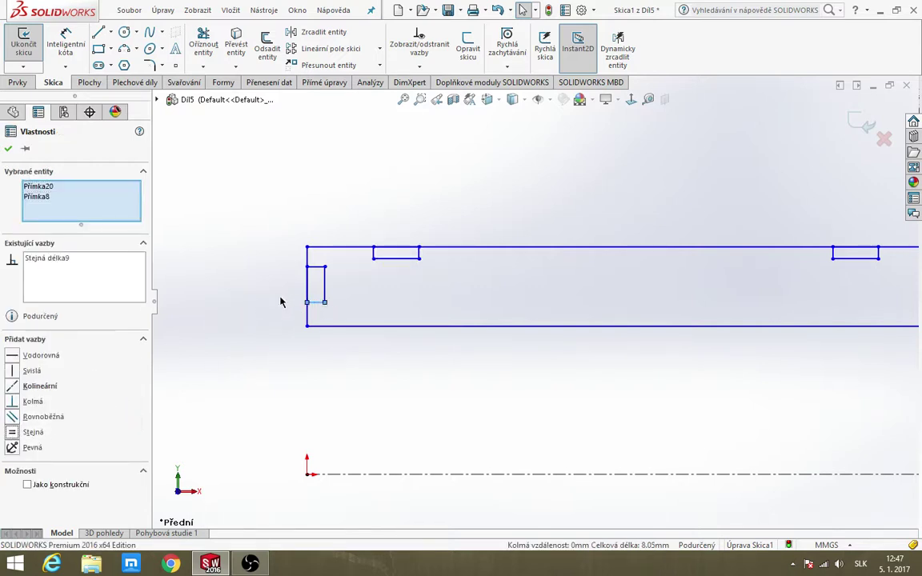
{"action": "scroll", "coordinate": [280, 302], "scroll_direction": "up", "scroll_amount": 2}
{"action": "left_click", "coordinate": [363, 295]}
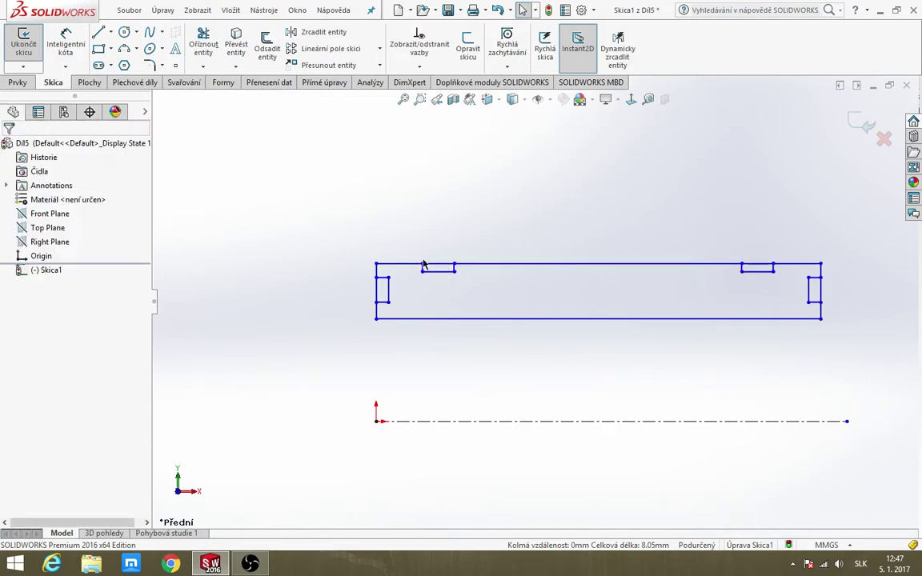
Dimension the top edge at 15 and the bottom edge at 8.35 from the centreline
{"action": "left_click", "coordinate": [67, 44]}
{"action": "left_click", "coordinate": [512, 265]}
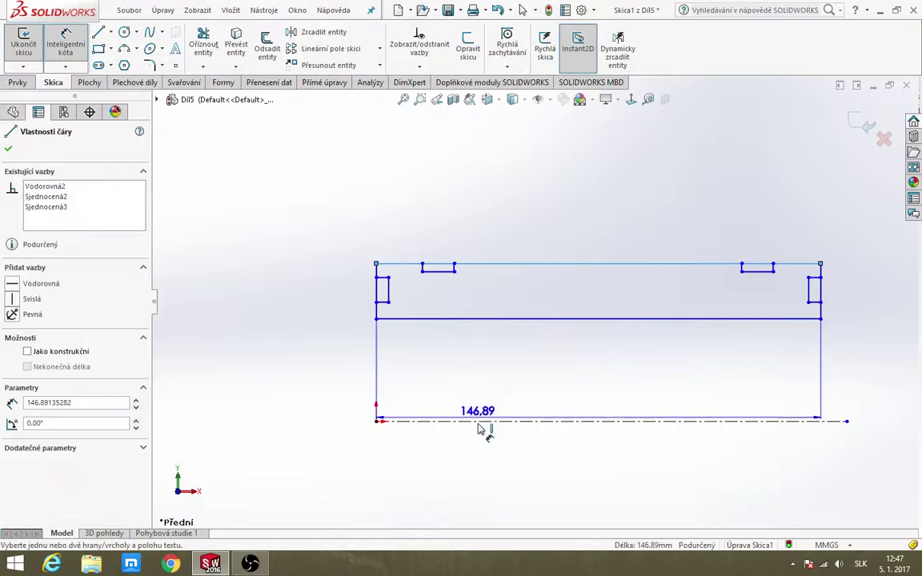
{"action": "left_click", "coordinate": [423, 421]}
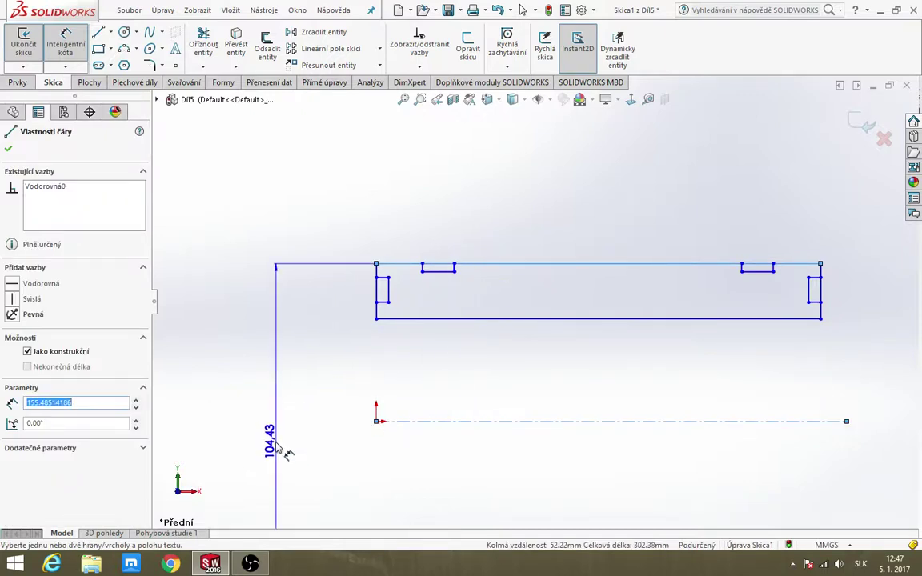
{"action": "left_click", "coordinate": [272, 445]}
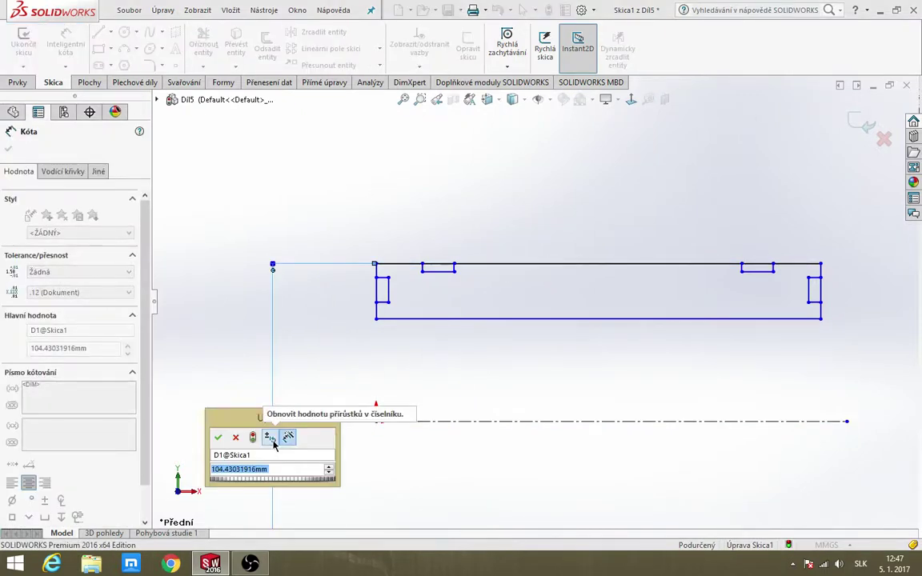
{"action": "type", "text": "15"}
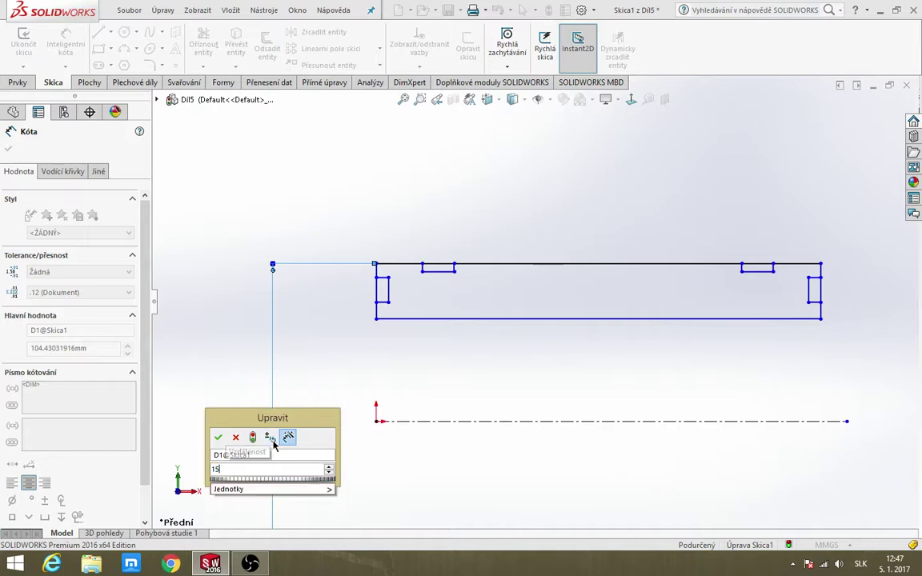
{"action": "key", "text": "Return"}
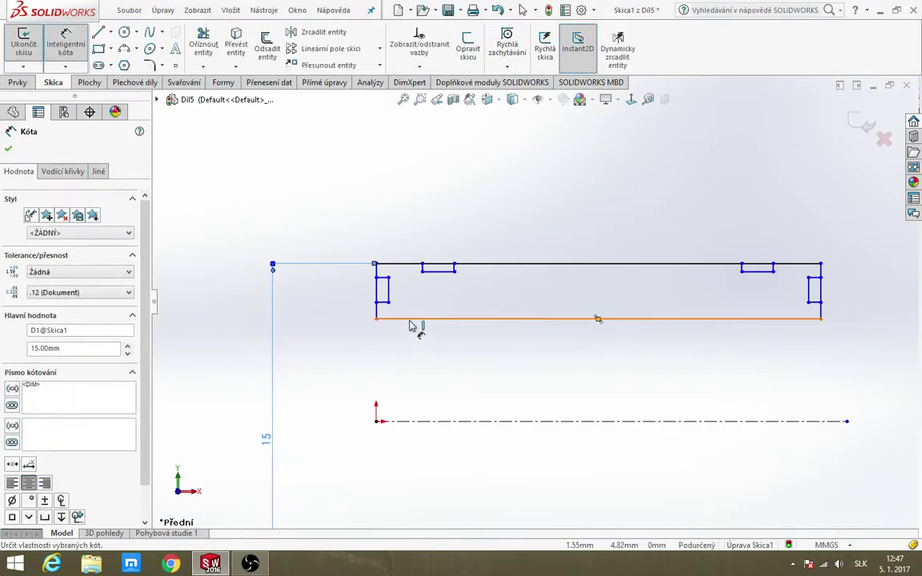
{"action": "left_click", "coordinate": [410, 319]}
{"action": "left_click", "coordinate": [384, 421]}
{"action": "left_click", "coordinate": [329, 420]}
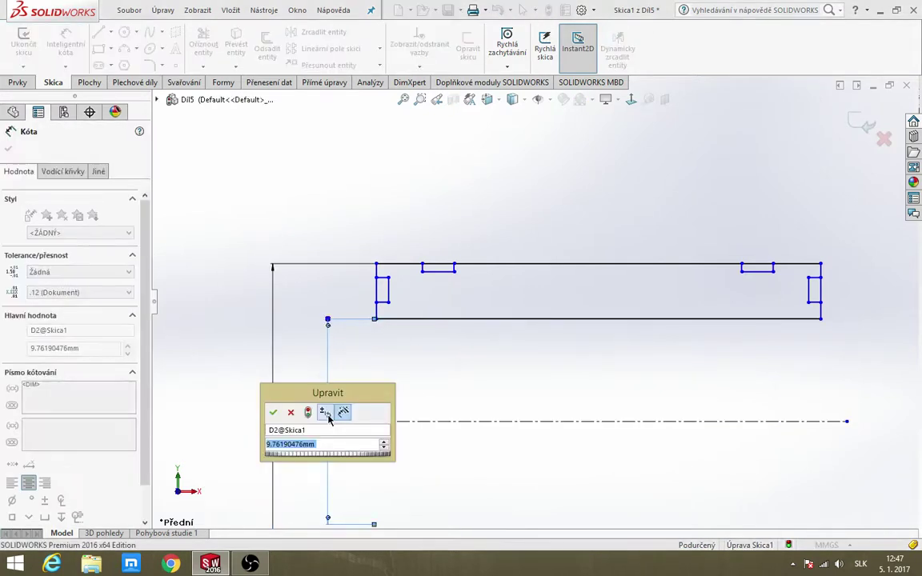
{"action": "type", "text": "1"}
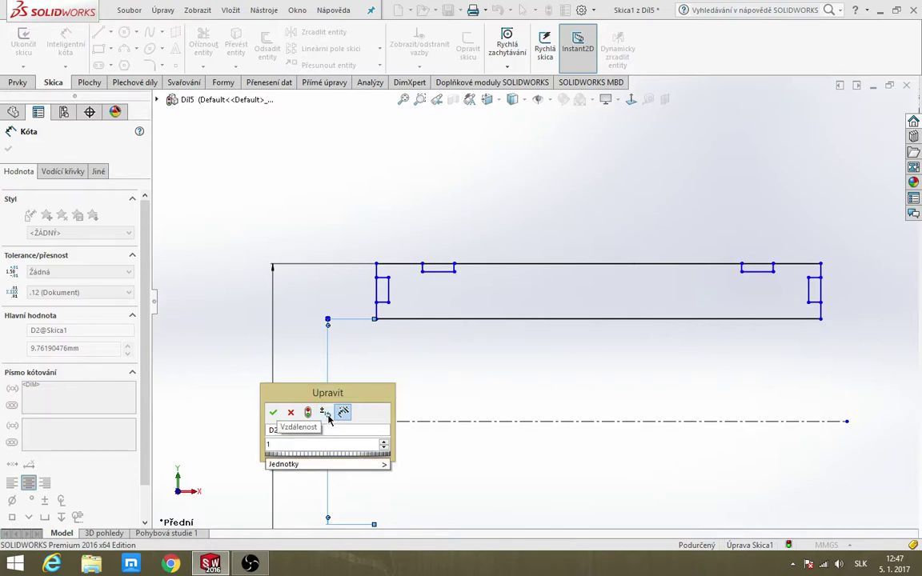
{"action": "key", "text": "BackSpace"}
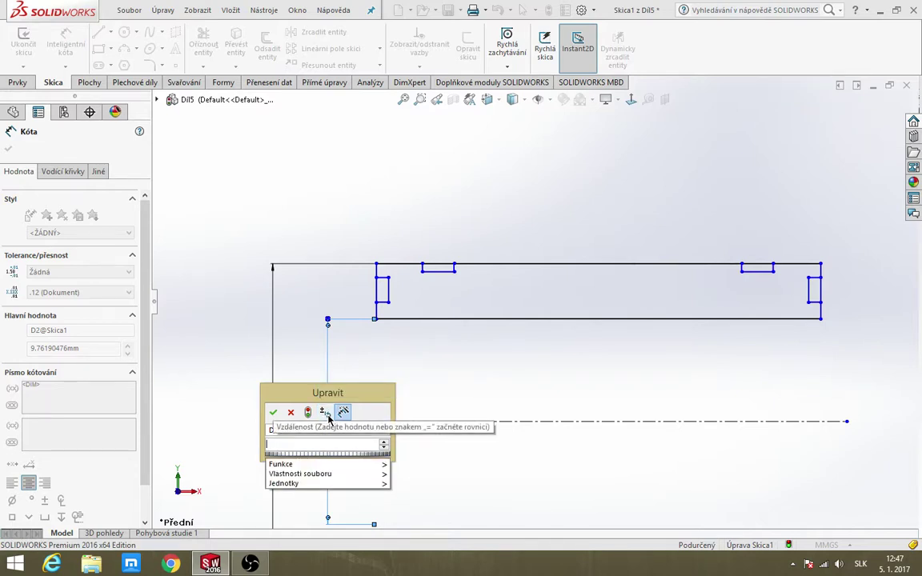
{"action": "type", "text": "8.35"}
{"action": "key", "text": "Return"}
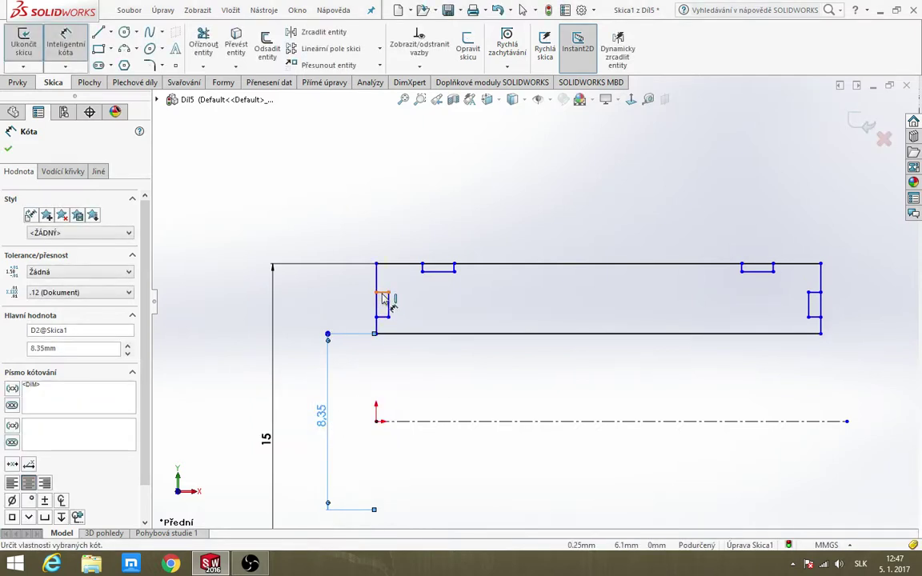
Dimension the left recess edges at 12.60 and 8.60 from the centreline, with 0.70 width
{"action": "left_click", "coordinate": [383, 294]}
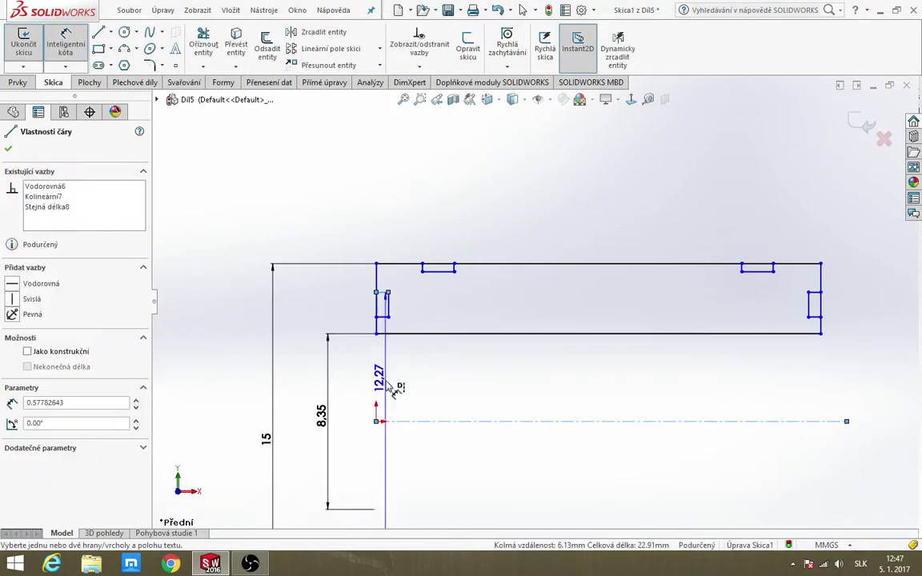
{"action": "left_click", "coordinate": [309, 374]}
{"action": "type", "text": "12"}
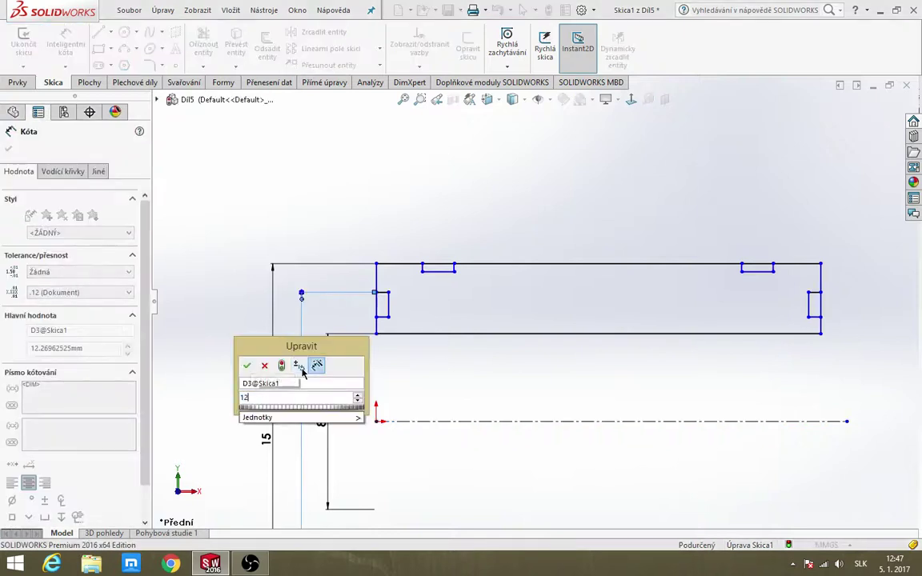
{"action": "type", "text": ".6"}
{"action": "key", "text": "Return"}
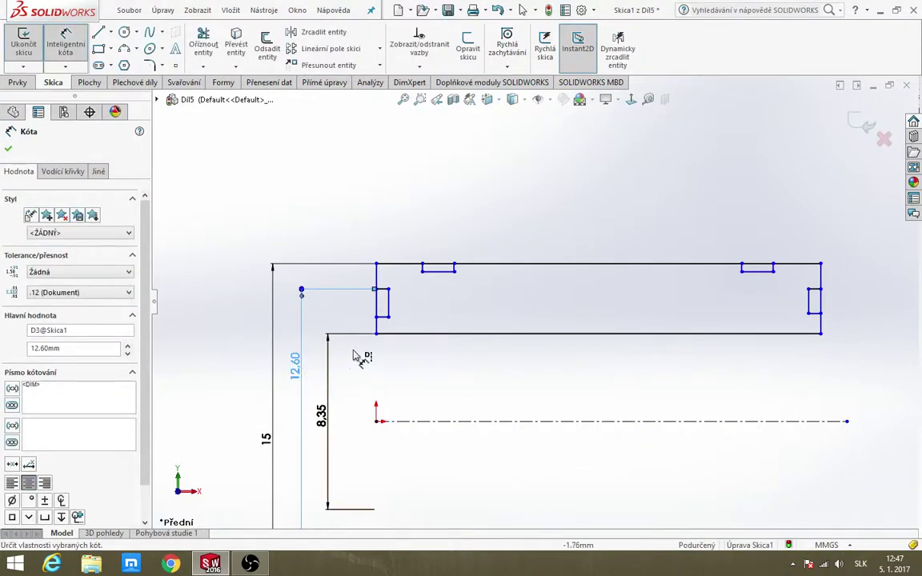
{"action": "left_click", "coordinate": [383, 320]}
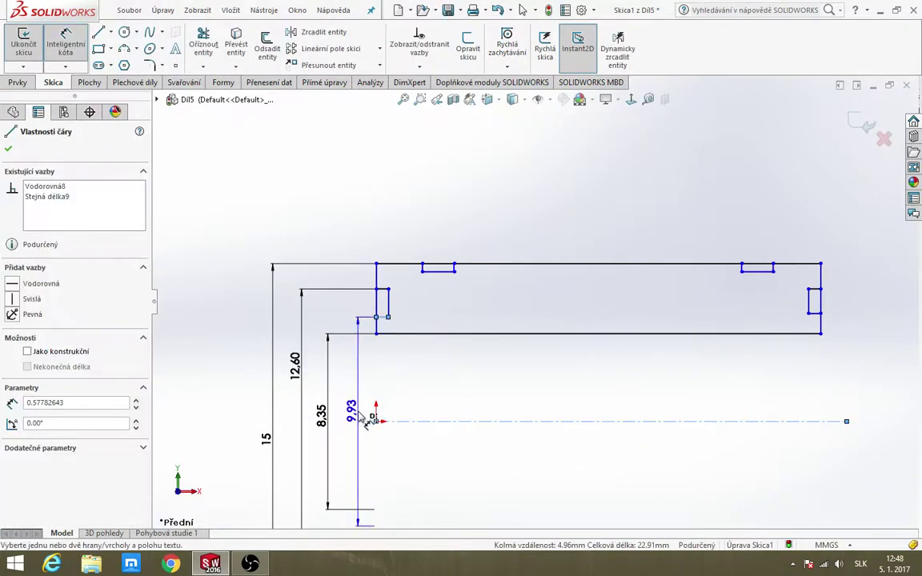
{"action": "left_click", "coordinate": [364, 420]}
{"action": "type", "text": "8"}
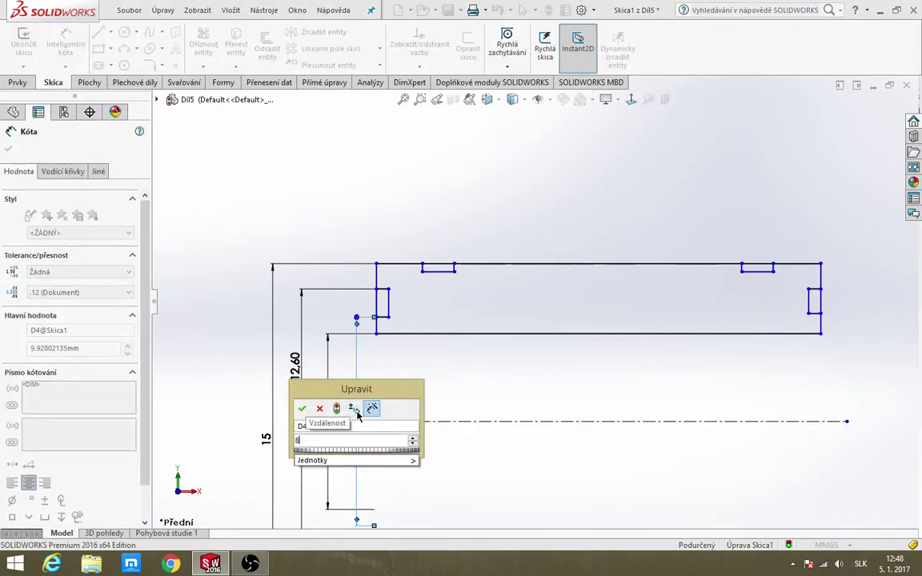
{"action": "type", "text": ".6"}
{"action": "key", "text": "Return"}
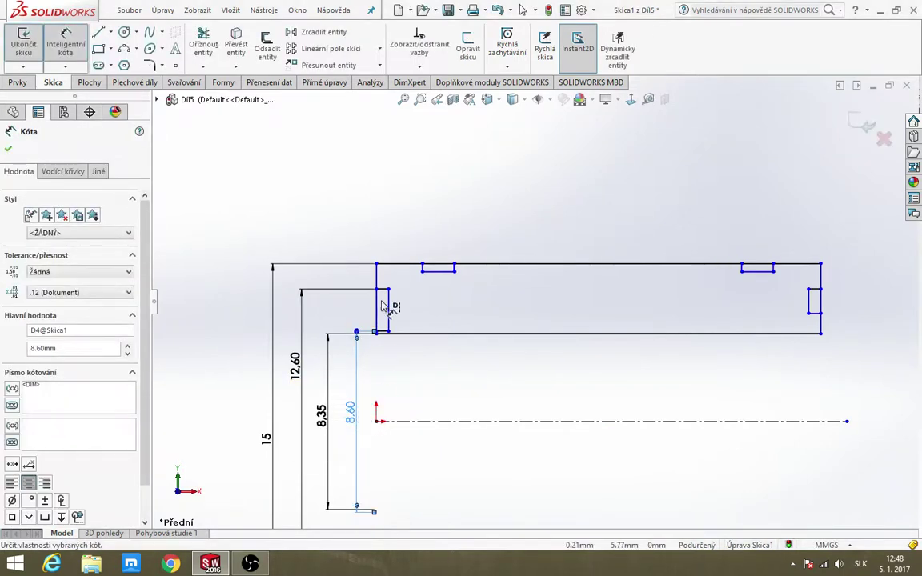
{"action": "left_click", "coordinate": [379, 292]}
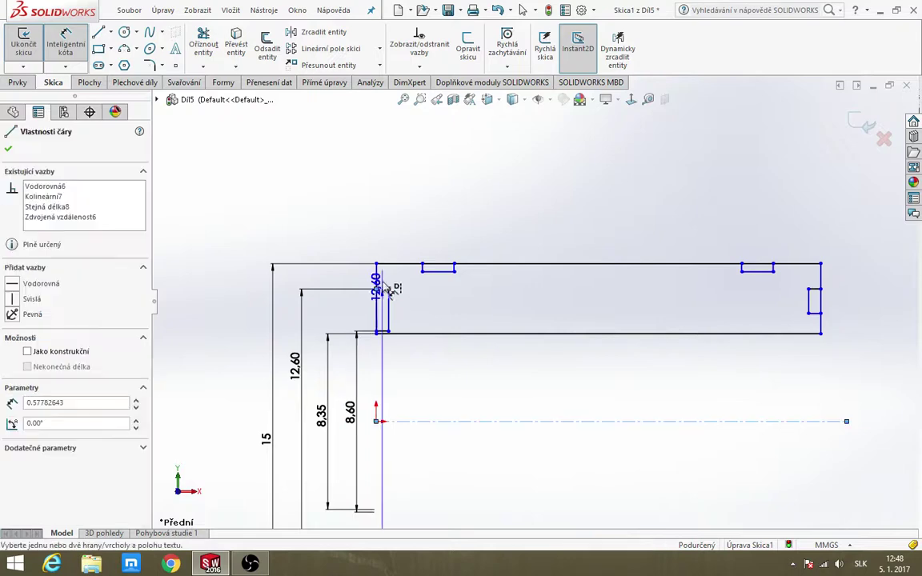
{"action": "left_click", "coordinate": [388, 296]}
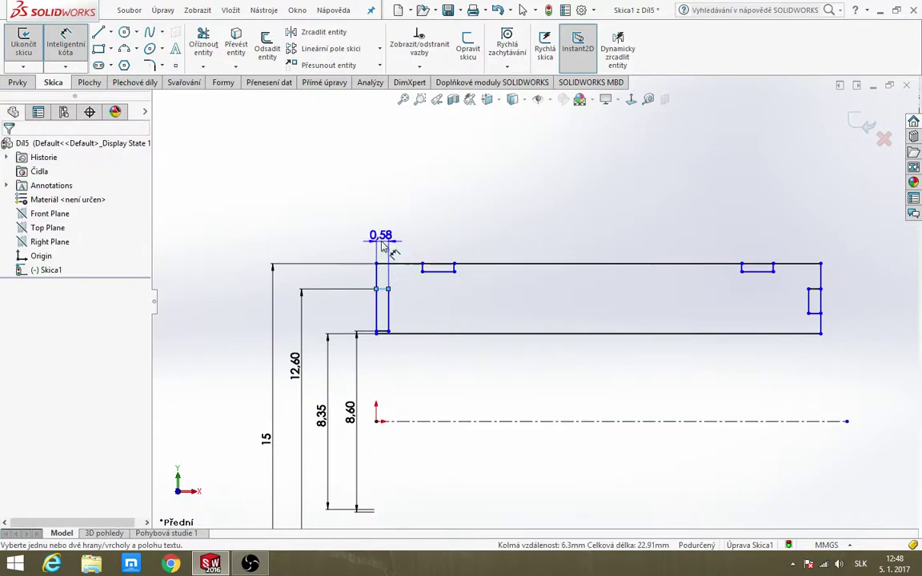
{"action": "left_click", "coordinate": [382, 240]}
{"action": "type", "text": "0.7"}
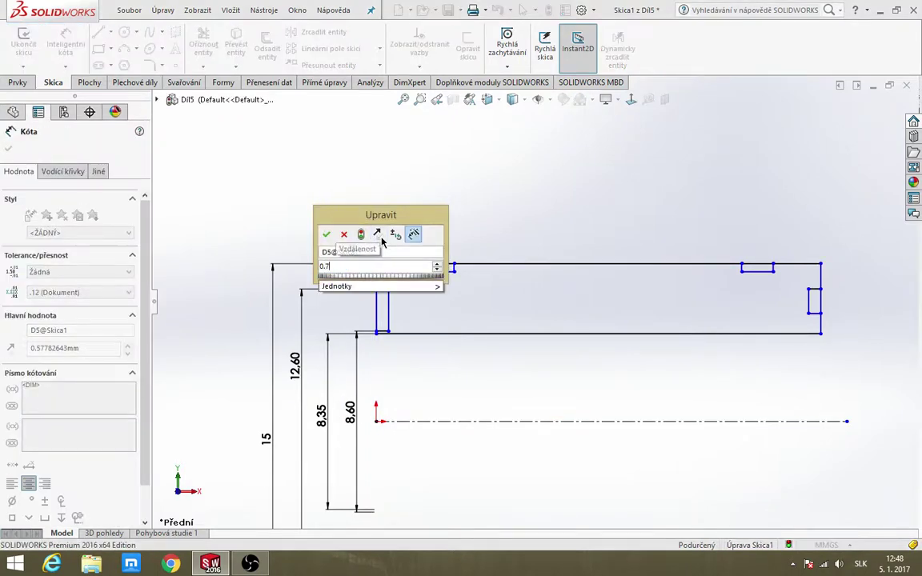
{"action": "key", "text": "Return"}
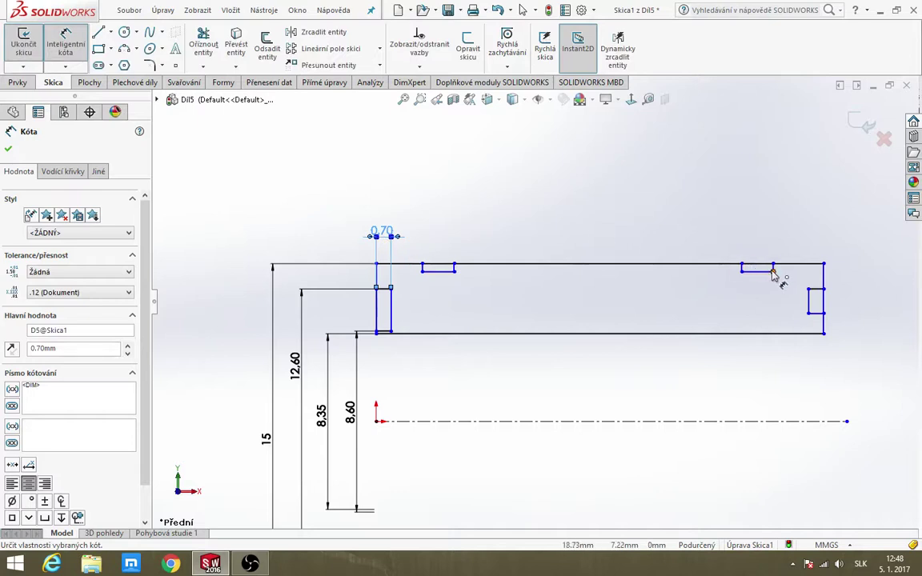
{"action": "key", "text": "Escape"}
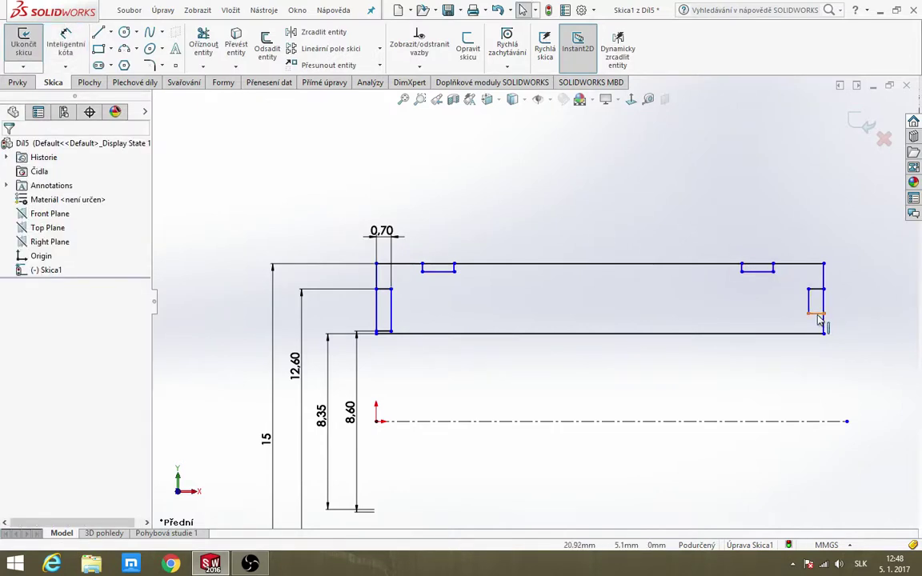
Make the right end recess's short line collinear with the matching left recess line
{"action": "left_click", "coordinate": [817, 315]}
{"action": "left_click", "coordinate": [385, 332], "text": "ctrl"}
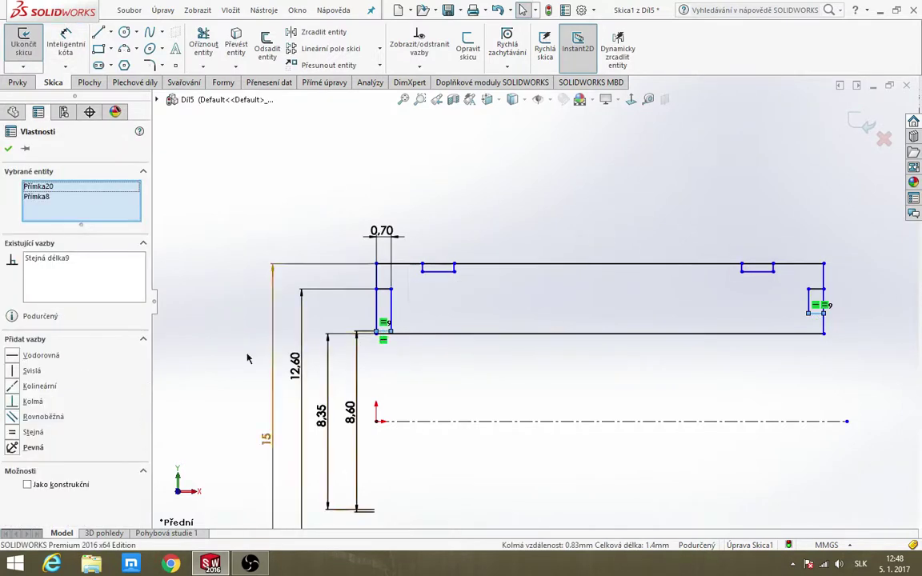
{"action": "left_click", "coordinate": [40, 386]}
{"action": "key", "text": "Escape"}
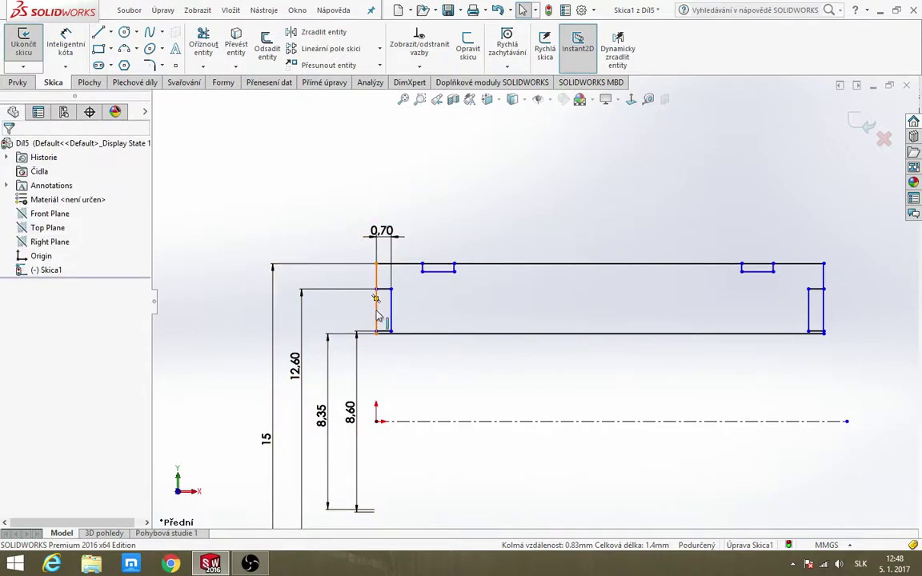
Fix the left vertical end line in place relative to the origin
{"action": "left_click", "coordinate": [377, 314]}
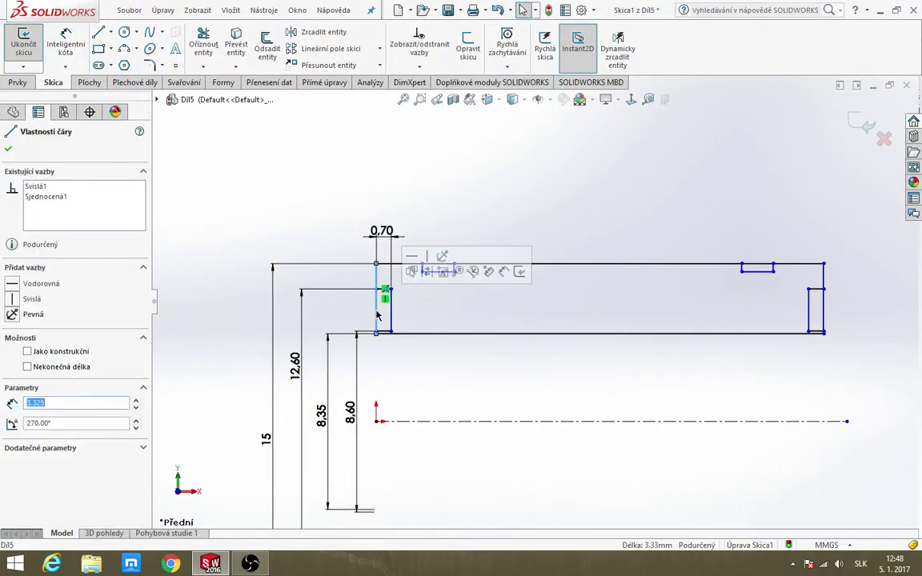
{"action": "left_click", "coordinate": [377, 423], "text": "ctrl"}
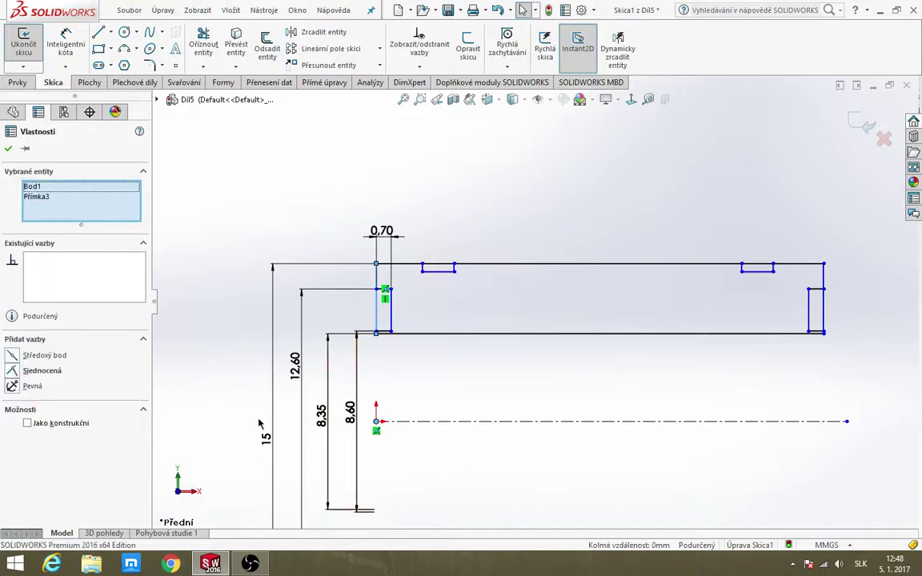
{"action": "left_click", "coordinate": [12, 387]}
{"action": "left_click", "coordinate": [368, 215]}
{"action": "left_click", "coordinate": [65, 42]}
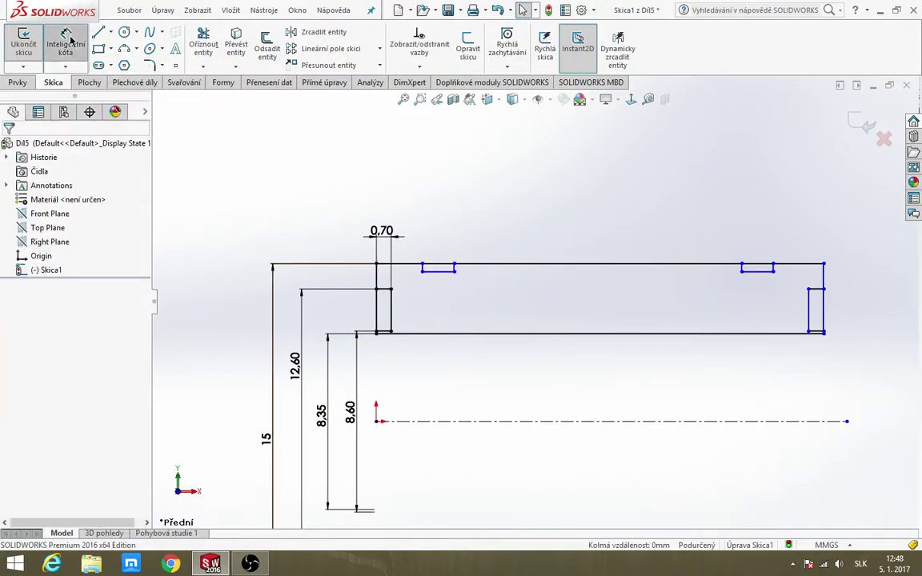
Dimension the profile's top edge to an overall length of 45 mm
{"action": "left_click", "coordinate": [592, 264]}
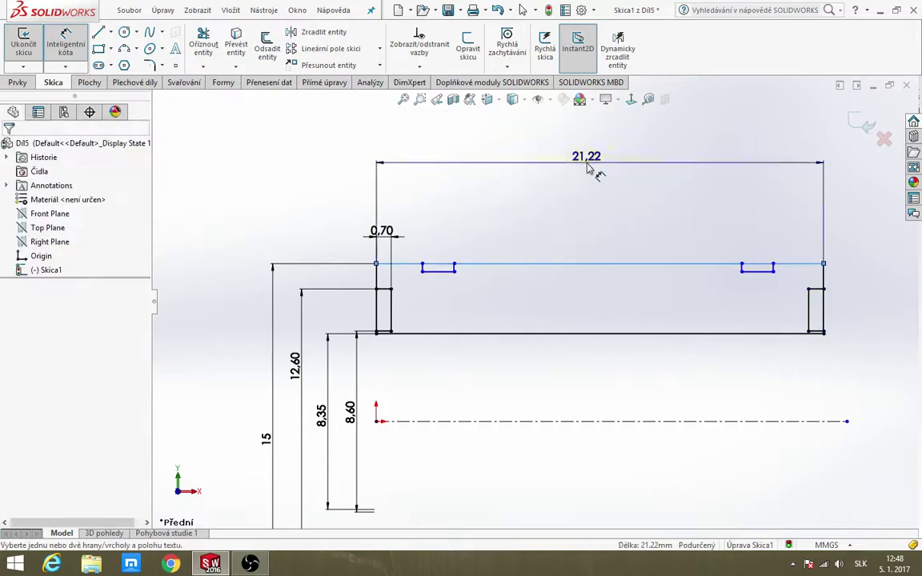
{"action": "left_click", "coordinate": [592, 166]}
{"action": "type", "text": "45"}
{"action": "key", "text": "Return"}
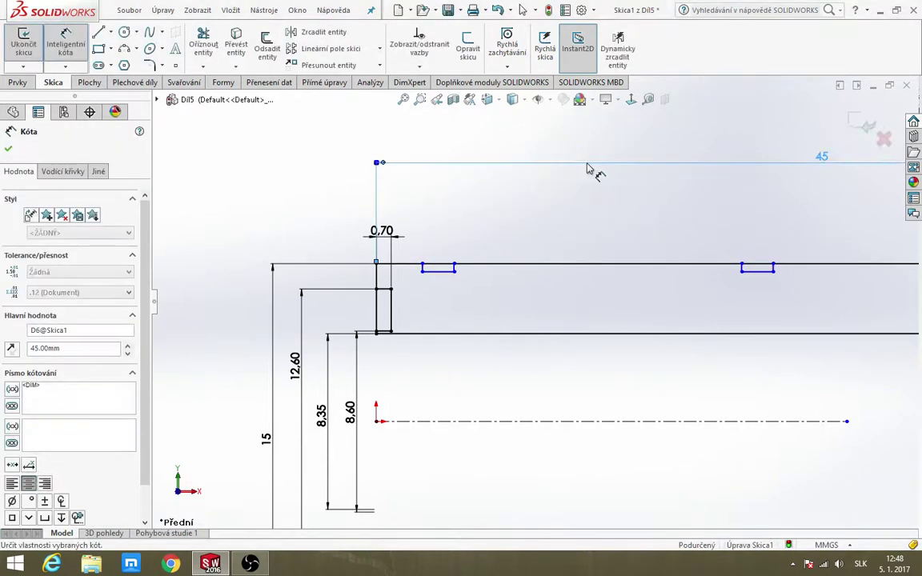
{"action": "scroll", "coordinate": [589, 168], "scroll_direction": "down", "scroll_amount": 1}
{"action": "scroll", "coordinate": [515, 257], "scroll_direction": "down", "scroll_amount": 2}
{"action": "scroll", "coordinate": [644, 288], "scroll_direction": "up", "scroll_amount": 2}
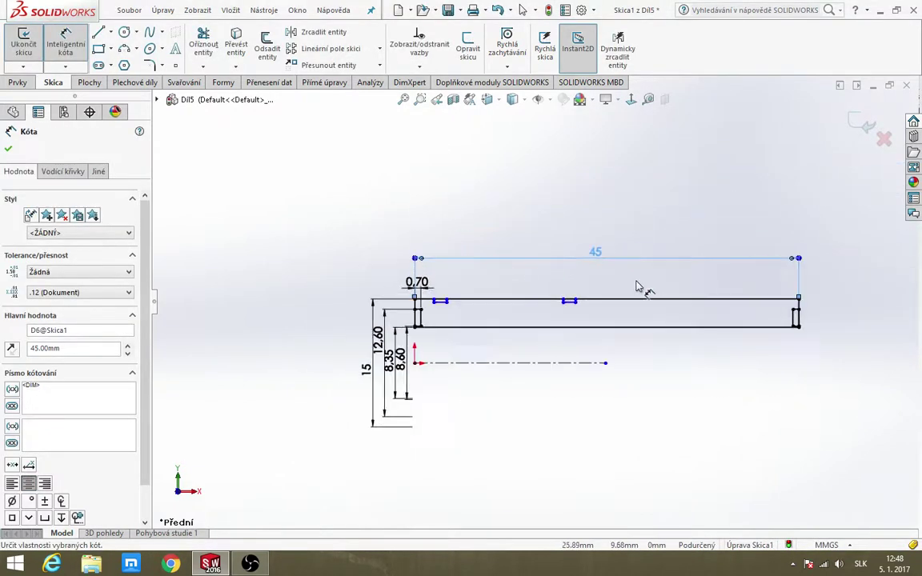
{"action": "scroll", "coordinate": [613, 287], "scroll_direction": "up", "scroll_amount": 2}
{"action": "left_click", "coordinate": [453, 290]}
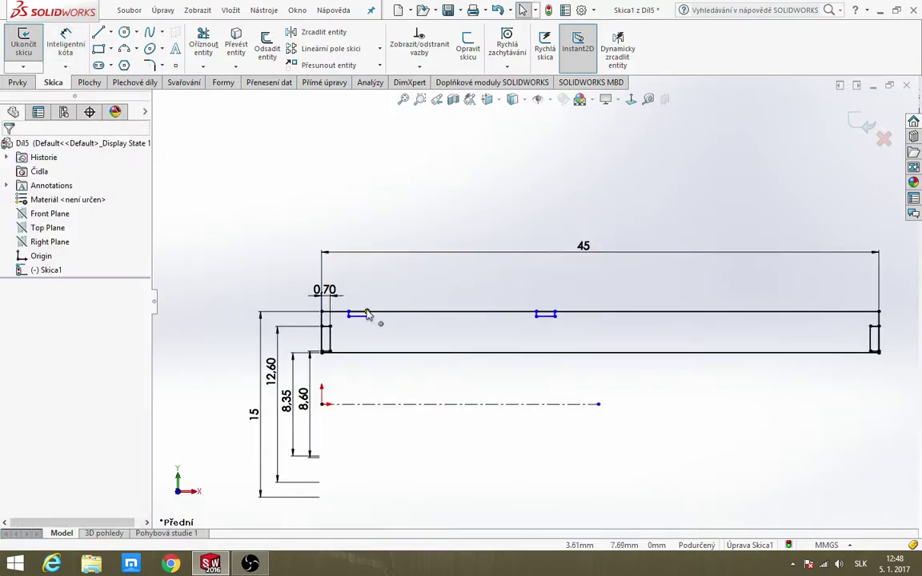
Set the left groove's start 5 mm from the part's left end
{"action": "left_click", "coordinate": [66, 44]}
{"action": "scroll", "coordinate": [228, 226], "scroll_direction": "up", "scroll_amount": 2}
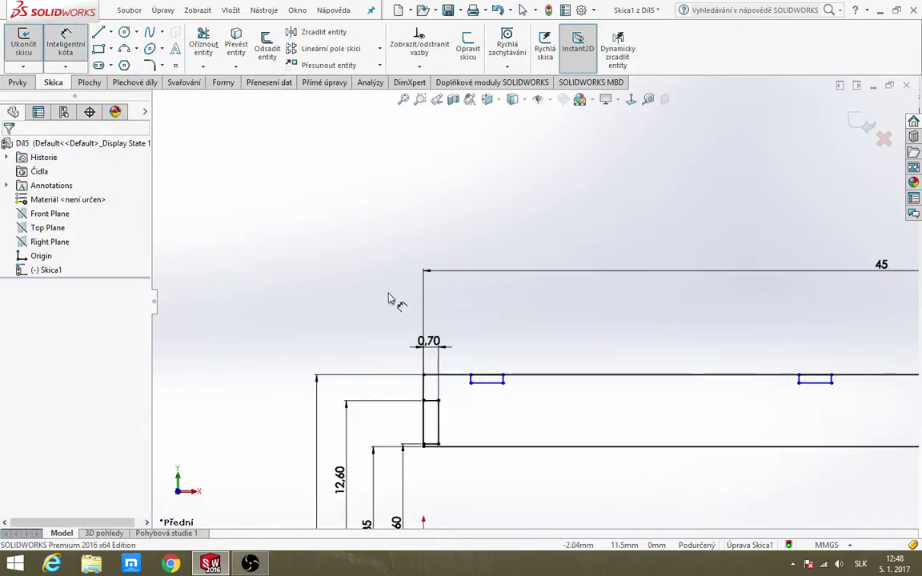
{"action": "left_click", "coordinate": [471, 379]}
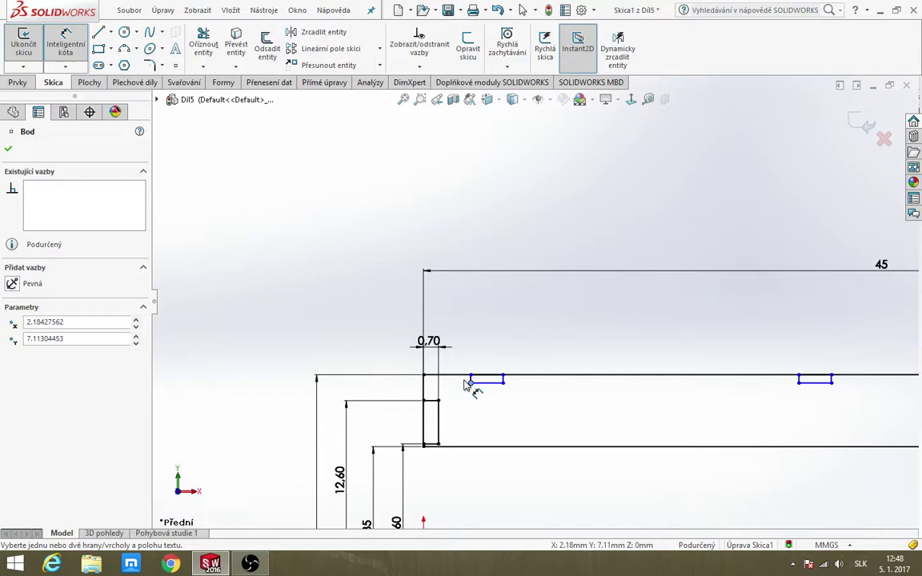
{"action": "left_click", "coordinate": [424, 392]}
{"action": "left_click", "coordinate": [452, 332]}
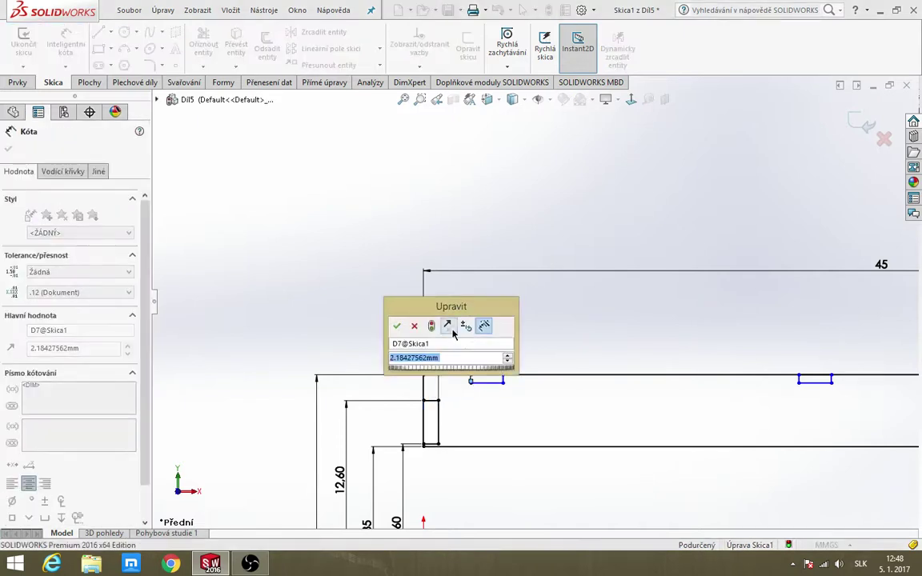
{"action": "type", "text": "5"}
{"action": "key", "text": "Return"}
{"action": "scroll", "coordinate": [613, 396], "scroll_direction": "up", "scroll_amount": 3}
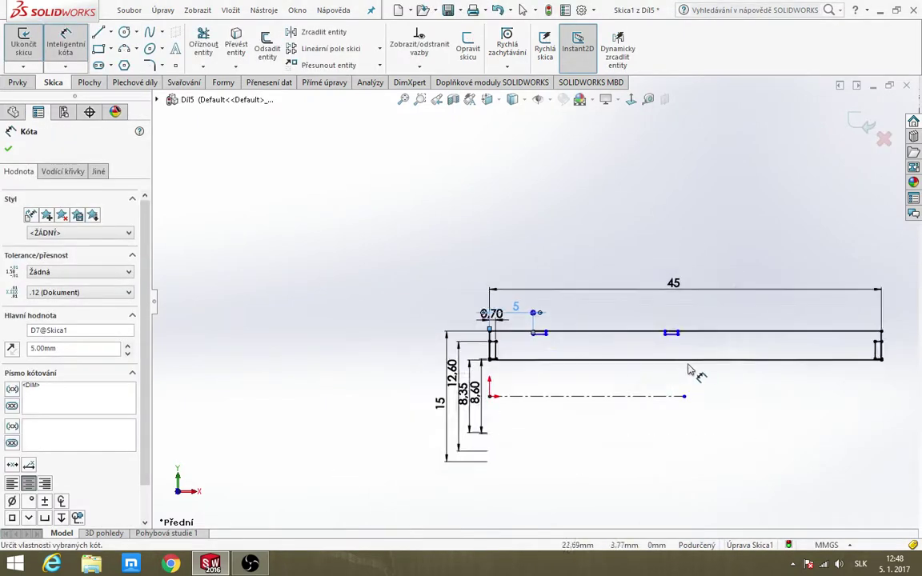
{"action": "scroll", "coordinate": [737, 294], "scroll_direction": "down", "scroll_amount": 2}
{"action": "key", "text": "Escape"}
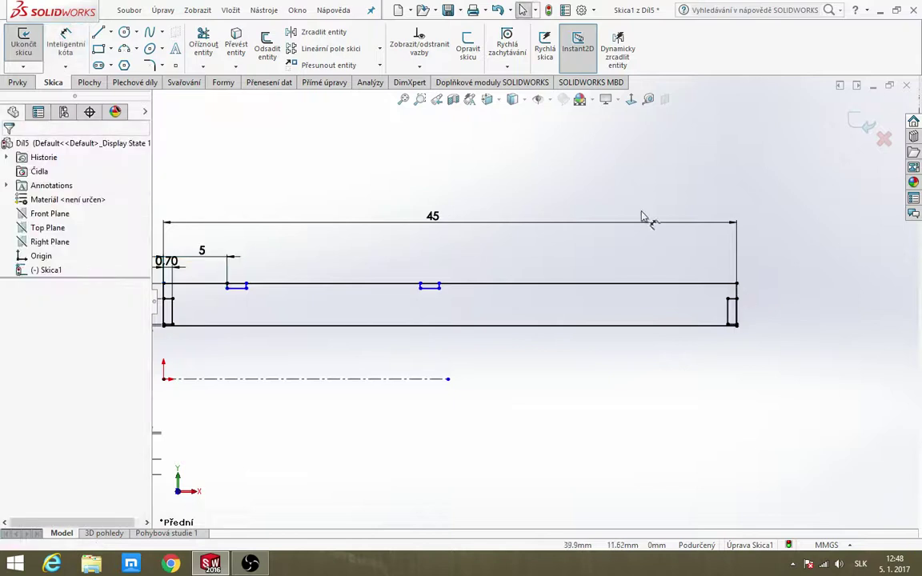
Place the right groove 5 mm from the part's right end
{"action": "left_click", "coordinate": [69, 36]}
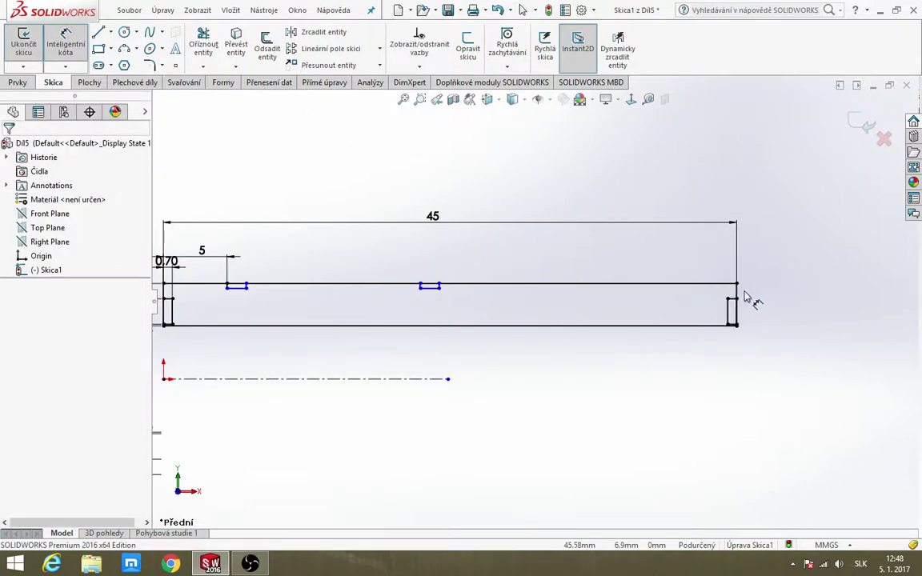
{"action": "left_click", "coordinate": [436, 304]}
{"action": "scroll", "coordinate": [453, 296], "scroll_direction": "down", "scroll_amount": 3}
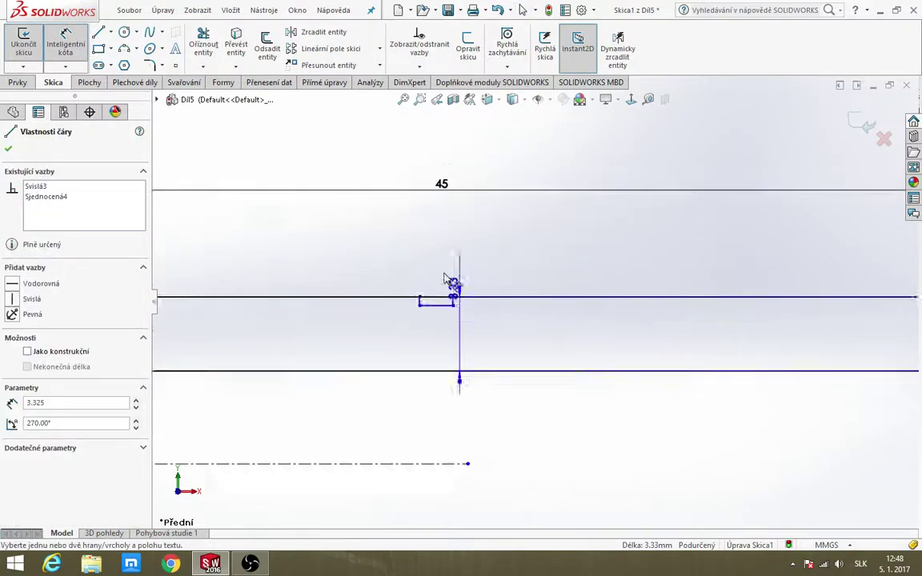
{"action": "scroll", "coordinate": [463, 310], "scroll_direction": "down", "scroll_amount": 2}
{"action": "left_click", "coordinate": [474, 335]}
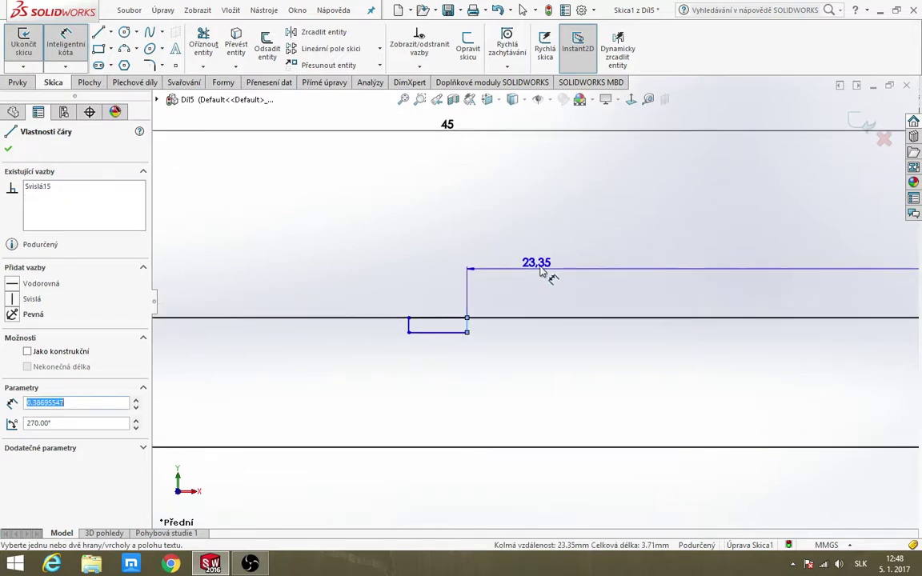
{"action": "left_click", "coordinate": [549, 260]}
{"action": "type", "text": "5"}
{"action": "key", "text": "Return"}
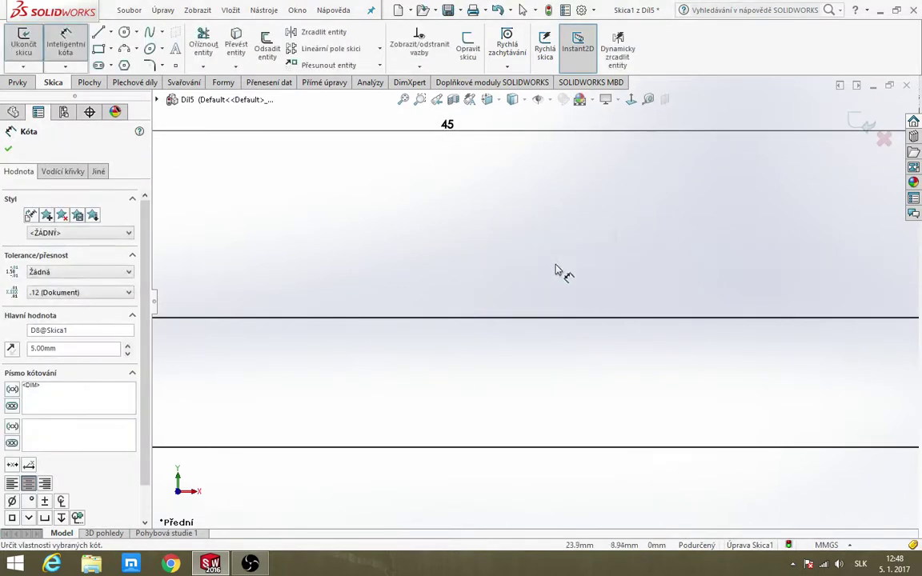
{"action": "scroll", "coordinate": [558, 272], "scroll_direction": "up", "scroll_amount": 3}
{"action": "scroll", "coordinate": [719, 316], "scroll_direction": "down", "scroll_amount": 2}
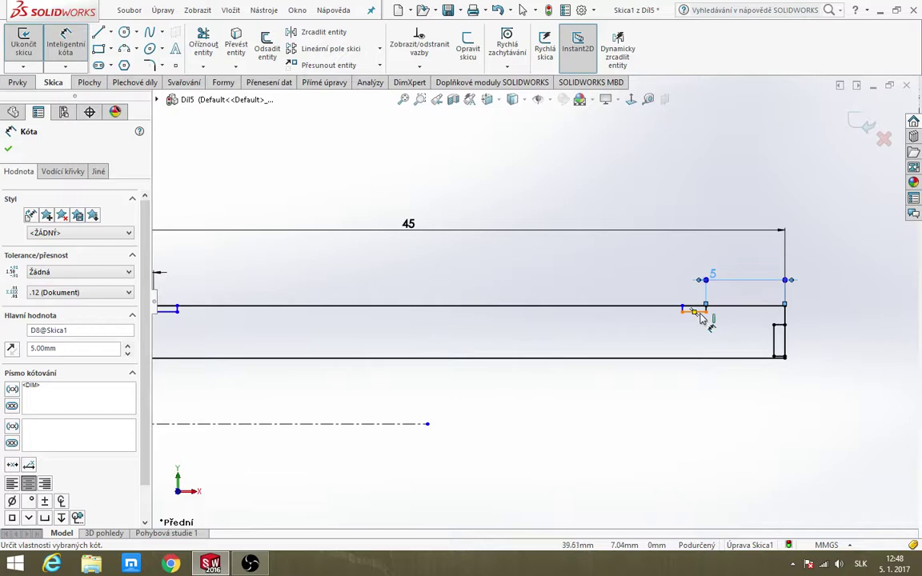
Dimension the right groove 1 mm wide and 0.32 mm deep
{"action": "left_click", "coordinate": [702, 319]}
{"action": "left_click", "coordinate": [702, 340]}
{"action": "key", "text": "Return"}
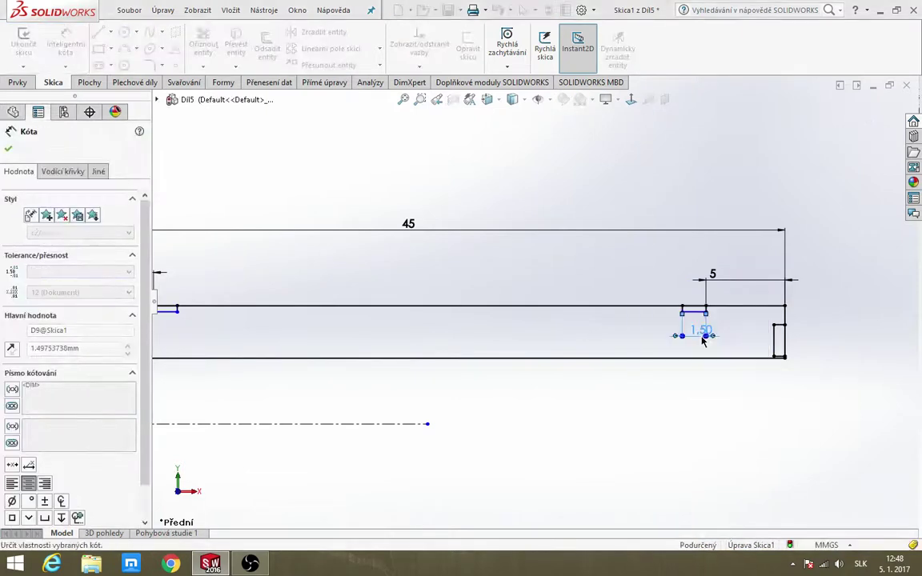
{"action": "scroll", "coordinate": [724, 340], "scroll_direction": "down", "scroll_amount": 3}
{"action": "scroll", "coordinate": [706, 305], "scroll_direction": "down", "scroll_amount": 2}
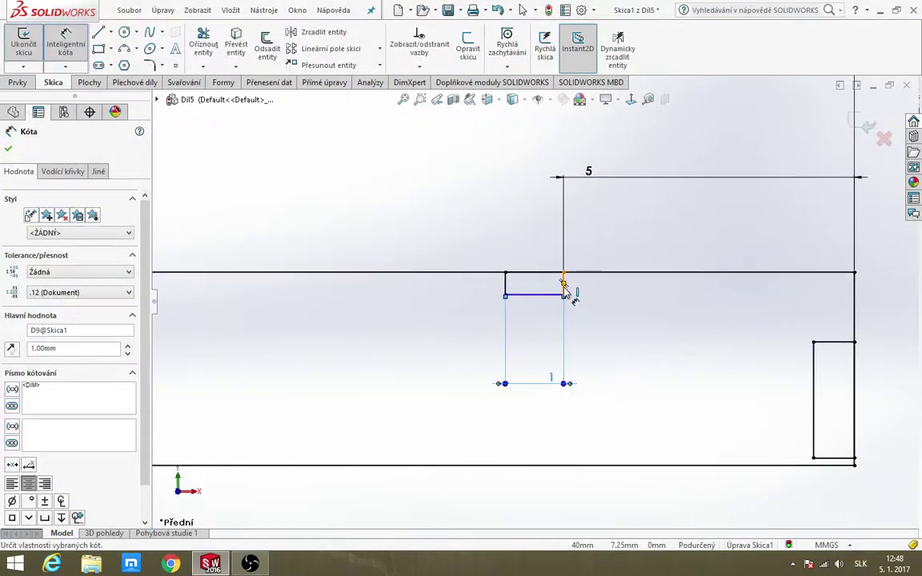
{"action": "left_click", "coordinate": [564, 289]}
{"action": "left_click", "coordinate": [613, 295]}
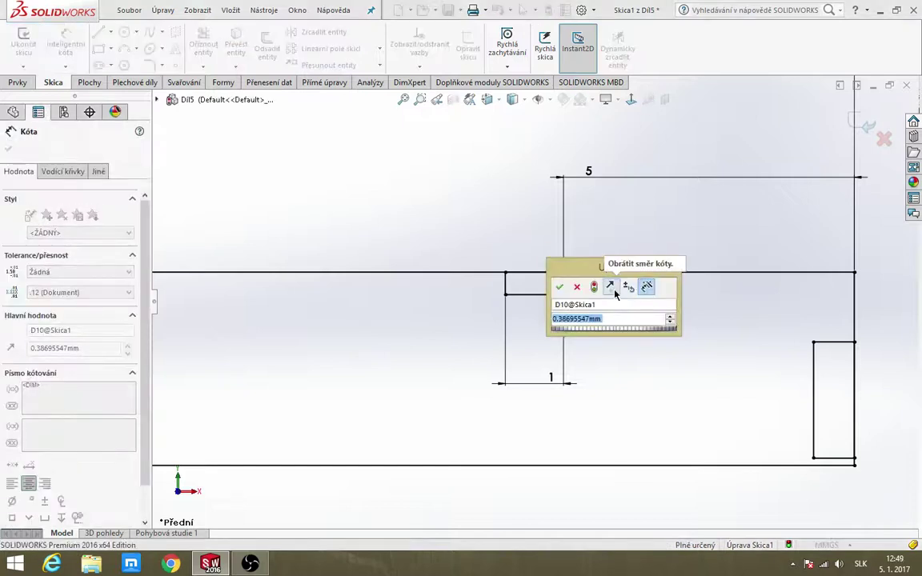
{"action": "type", "text": "0.32"}
{"action": "key", "text": "Return"}
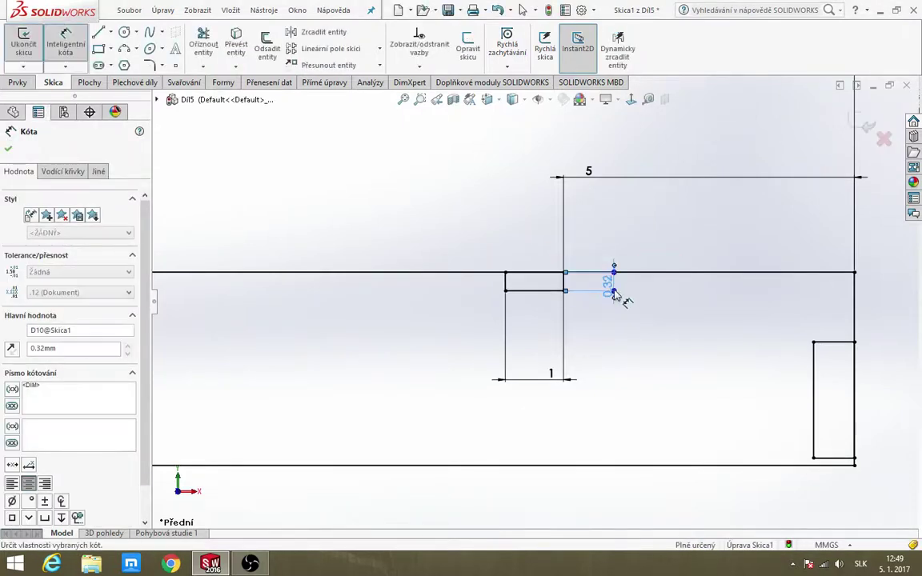
{"action": "scroll", "coordinate": [624, 297], "scroll_direction": "up", "scroll_amount": 2}
{"action": "scroll", "coordinate": [640, 298], "scroll_direction": "up", "scroll_amount": 3}
{"action": "scroll", "coordinate": [520, 299], "scroll_direction": "up", "scroll_amount": 3}
{"action": "scroll", "coordinate": [290, 307], "scroll_direction": "down", "scroll_amount": 4}
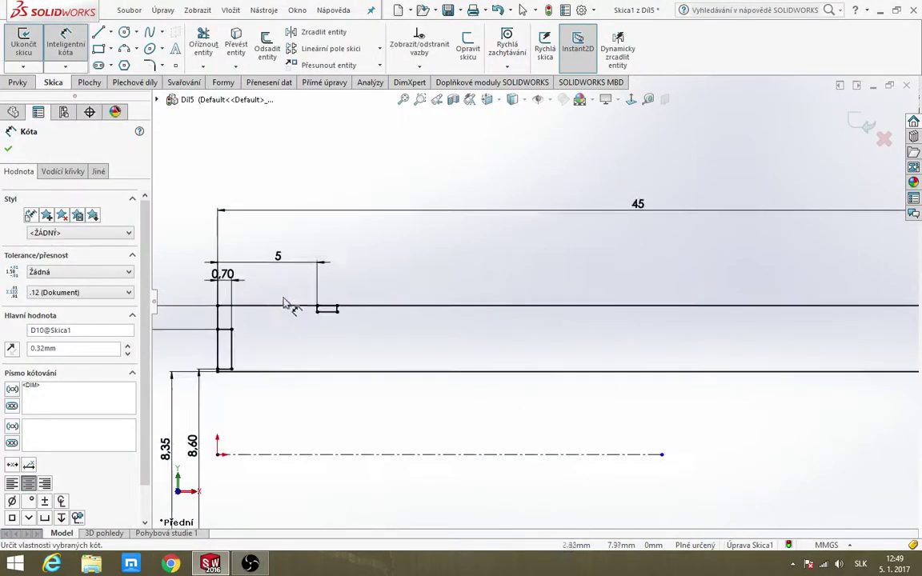
{"action": "scroll", "coordinate": [345, 312], "scroll_direction": "down", "scroll_amount": 4}
{"action": "scroll", "coordinate": [428, 325], "scroll_direction": "down", "scroll_amount": 1}
{"action": "scroll", "coordinate": [400, 296], "scroll_direction": "up", "scroll_amount": 4}
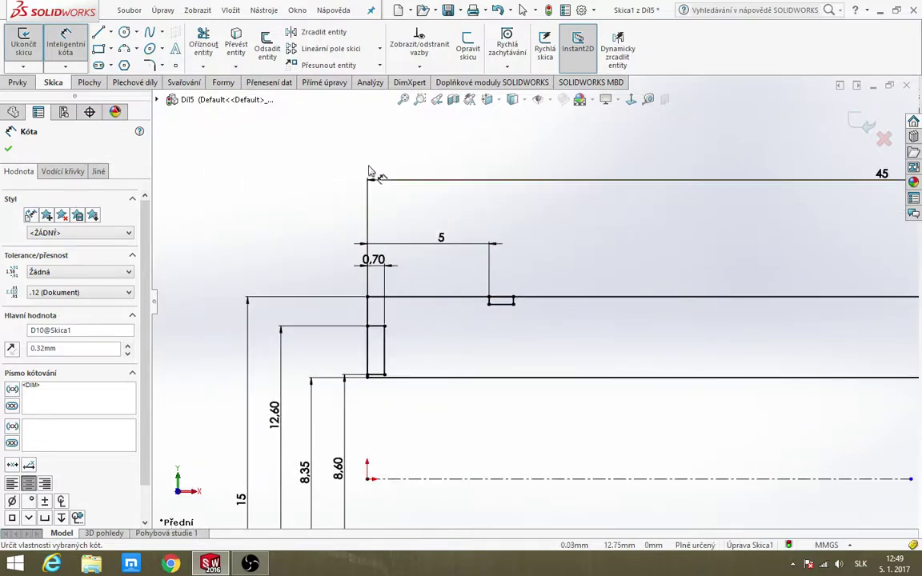
Activate Trim Entities (Oříznout entity) and zoom in on the groove steps
{"action": "left_click", "coordinate": [204, 42]}
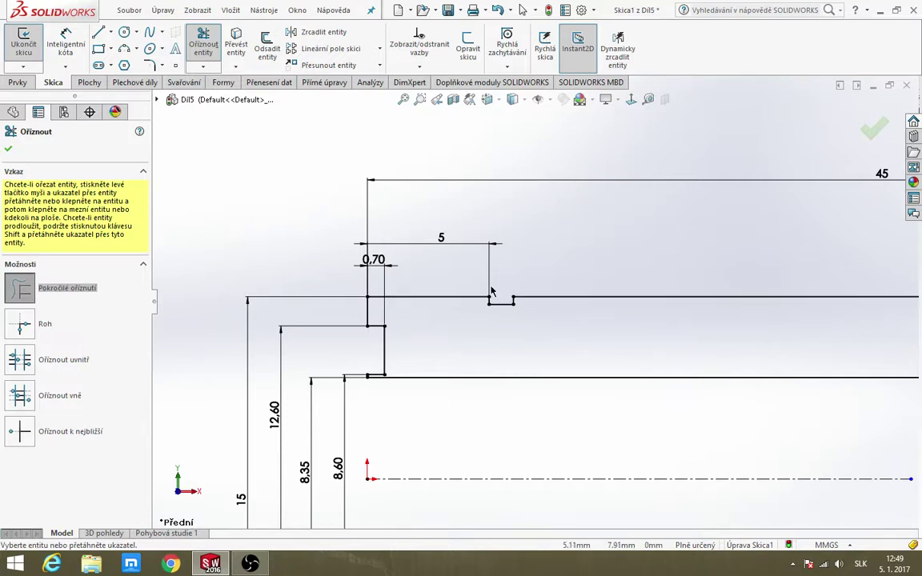
{"action": "scroll", "coordinate": [491, 292], "scroll_direction": "up", "scroll_amount": 5}
{"action": "scroll", "coordinate": [721, 288], "scroll_direction": "down", "scroll_amount": 3}
{"action": "scroll", "coordinate": [699, 278], "scroll_direction": "down", "scroll_amount": 3}
{"action": "scroll", "coordinate": [628, 253], "scroll_direction": "down", "scroll_amount": 2}
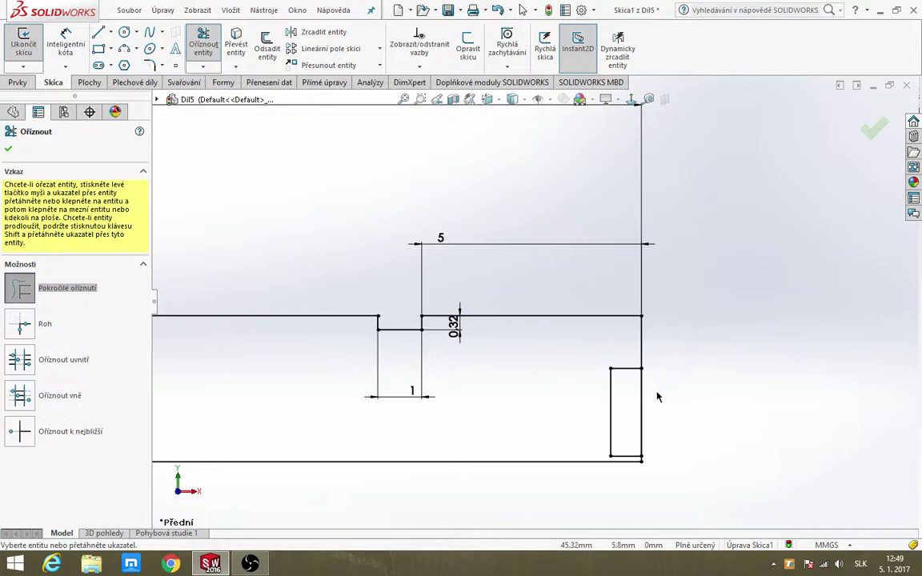
{"action": "scroll", "coordinate": [692, 387], "scroll_direction": "up", "scroll_amount": 2}
{"action": "scroll", "coordinate": [692, 386], "scroll_direction": "up", "scroll_amount": 3}
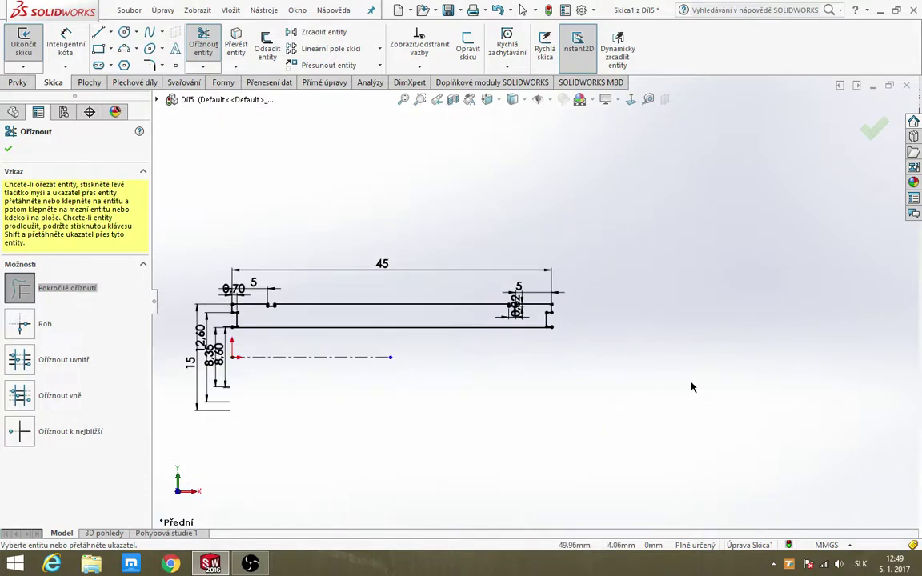
Exit the sketch and revolve the profile 360° about the centerline into Rotovat1
{"action": "left_click", "coordinate": [869, 133]}
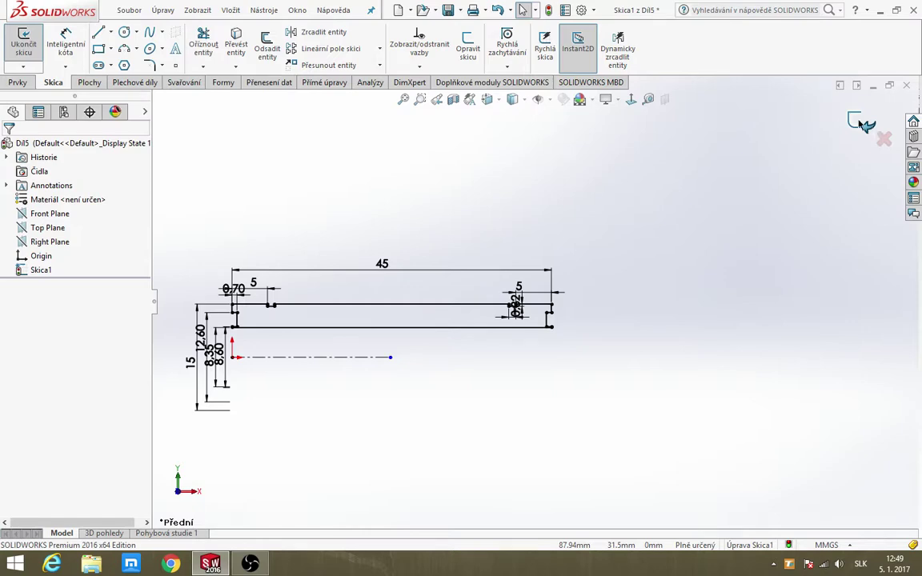
{"action": "left_click", "coordinate": [859, 122]}
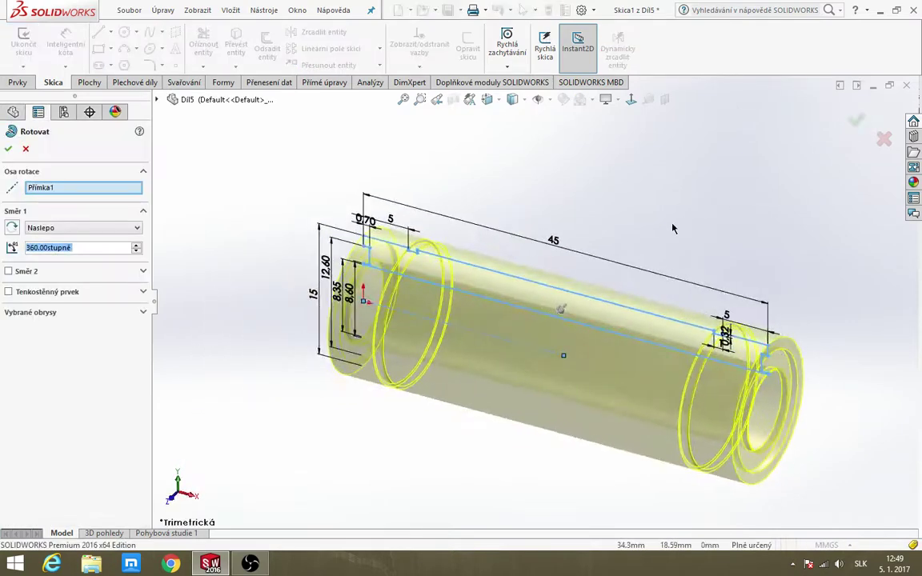
{"action": "middle_click_drag", "start_coordinate": [605, 200], "coordinate": [721, 213]}
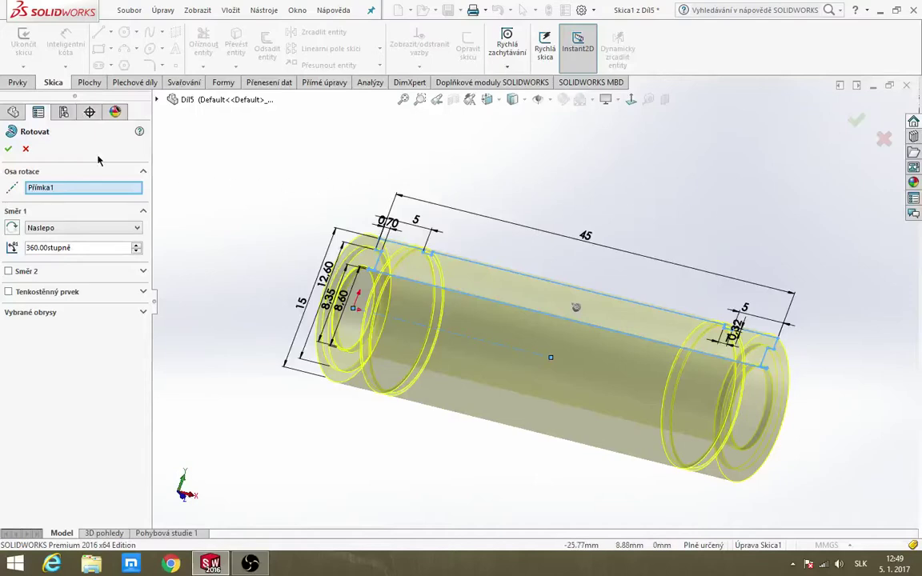
{"action": "left_click", "coordinate": [9, 149]}
{"action": "mouse_move", "coordinate": [210, 160]}
{"action": "middle_mouse_down"}
{"action": "mouse_move", "coordinate": [356, 258]}
{"action": "mouse_move", "coordinate": [324, 219]}
{"action": "middle_mouse_up"}
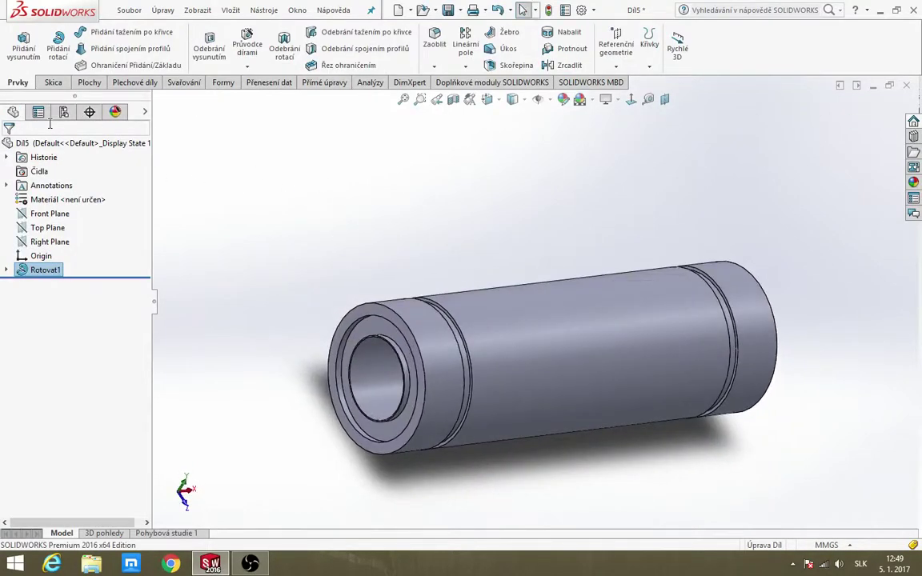
Apply 1023 Plech z uhlíkaté oceli (SS) from the Ocel steels as the part's material
{"action": "left_click", "coordinate": [44, 201]}
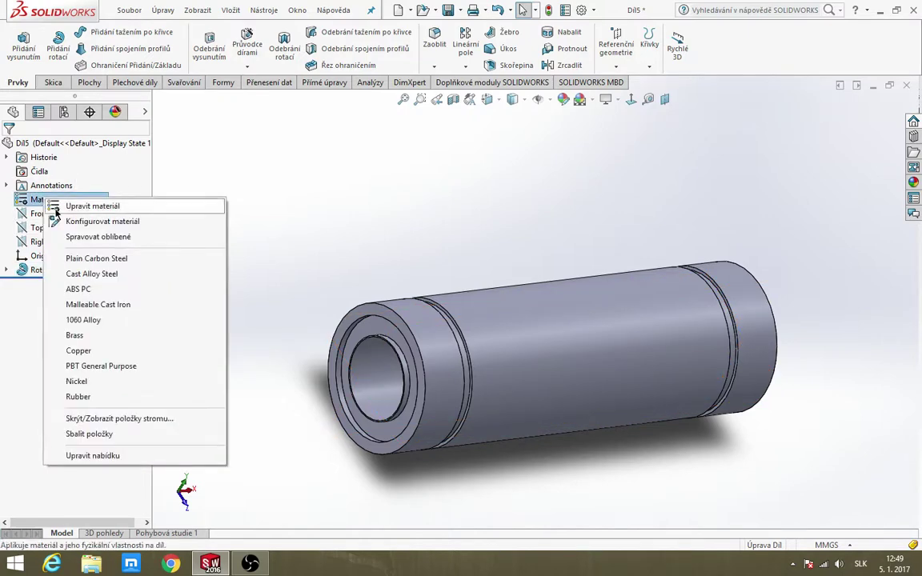
{"action": "left_click", "coordinate": [90, 207]}
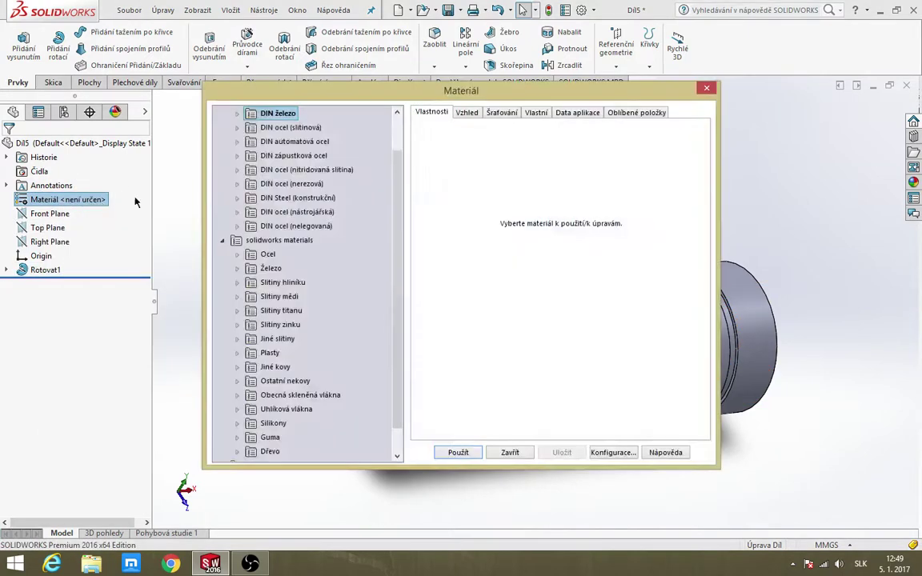
{"action": "left_click", "coordinate": [293, 129]}
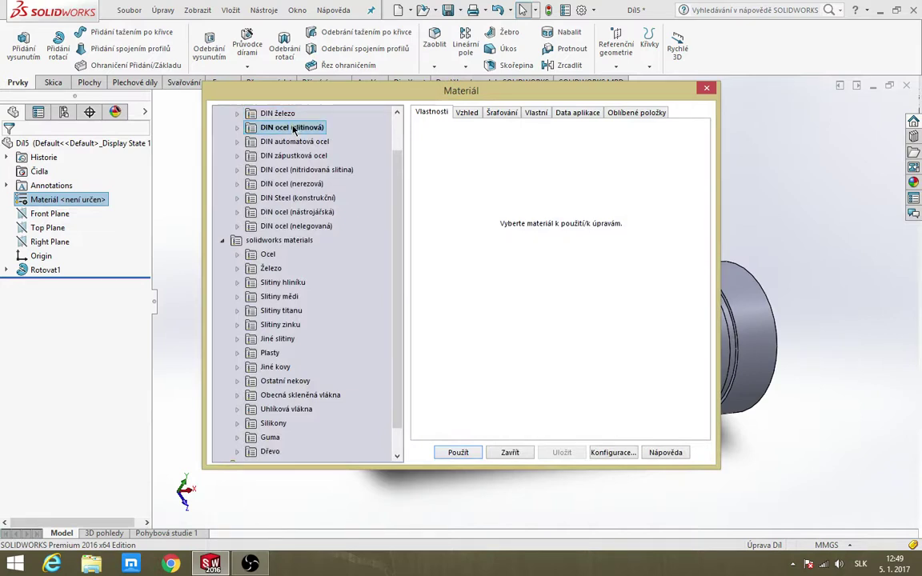
{"action": "left_click", "coordinate": [247, 256]}
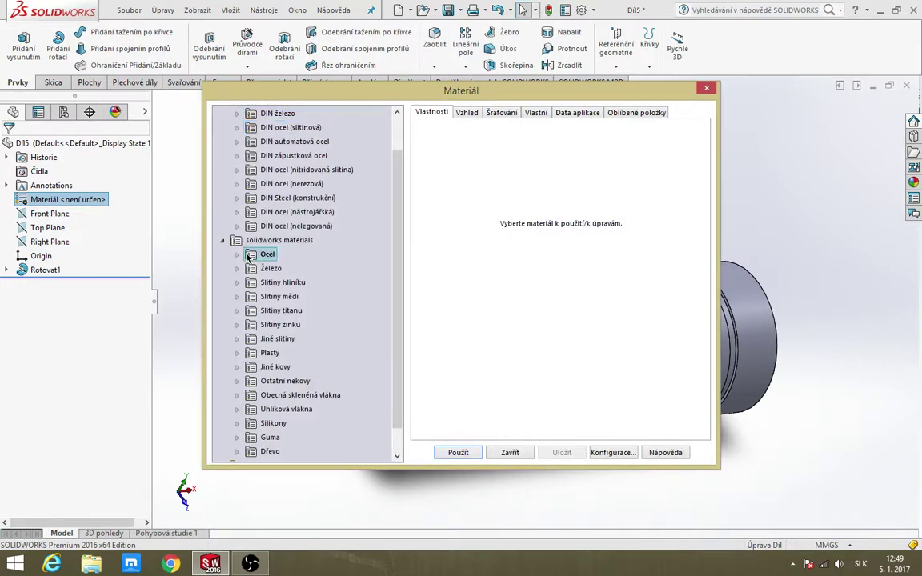
{"action": "left_click", "coordinate": [237, 256]}
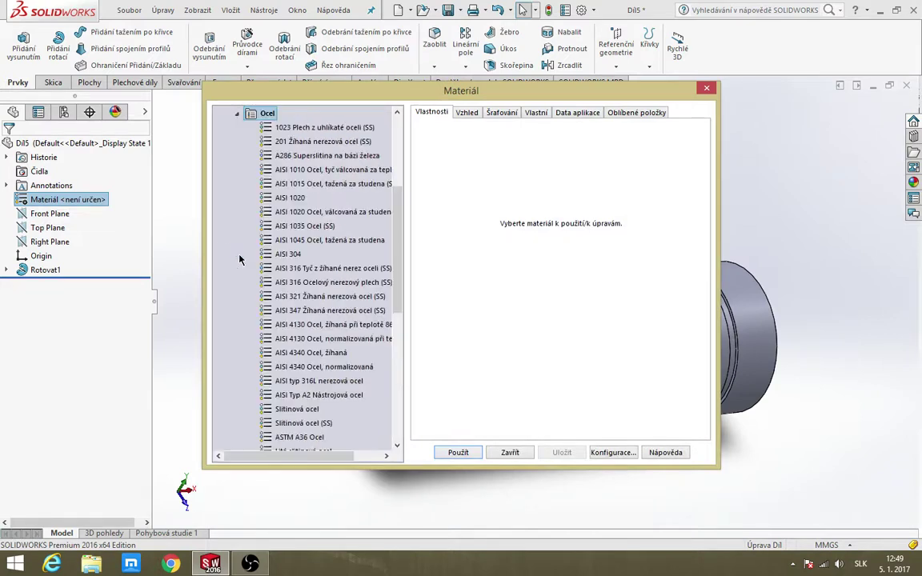
{"action": "left_click", "coordinate": [298, 130]}
{"action": "left_click", "coordinate": [459, 453]}
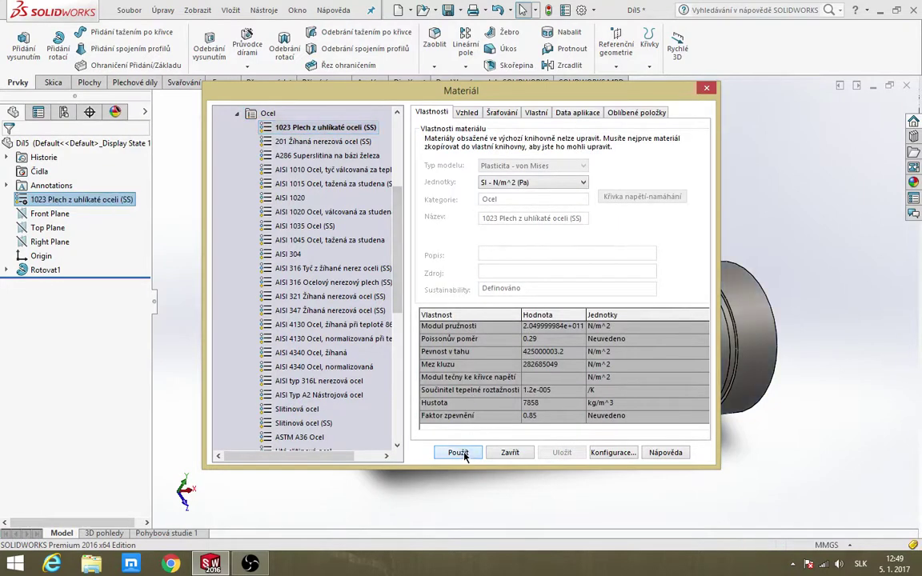
{"action": "left_click", "coordinate": [519, 455]}
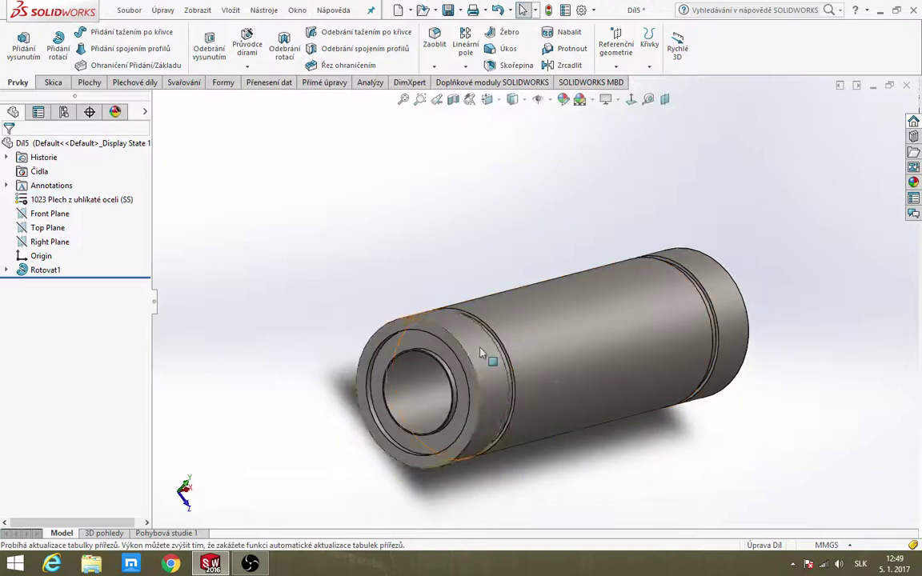
Select the near annular end face and open its face-level colour (barva) settings
{"action": "left_click", "coordinate": [412, 345]}
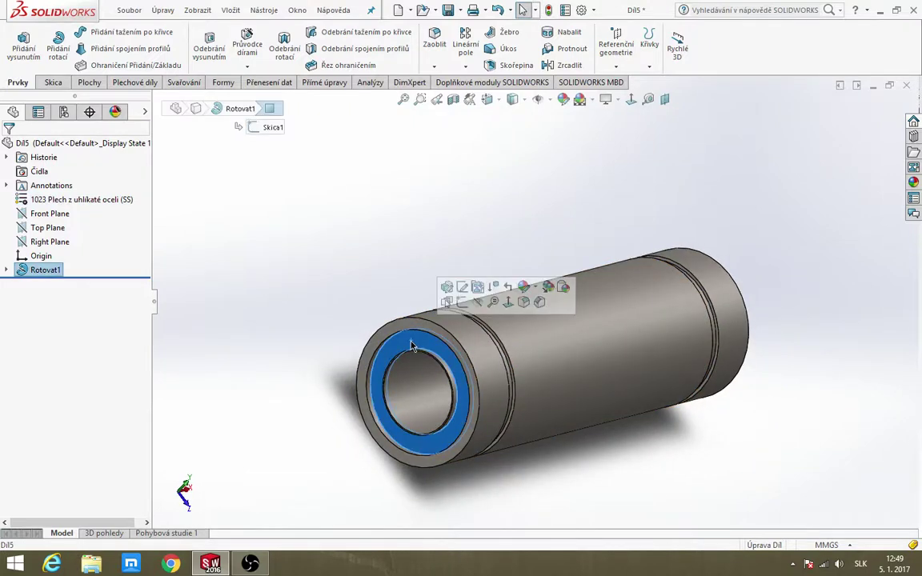
{"action": "left_click", "coordinate": [525, 287]}
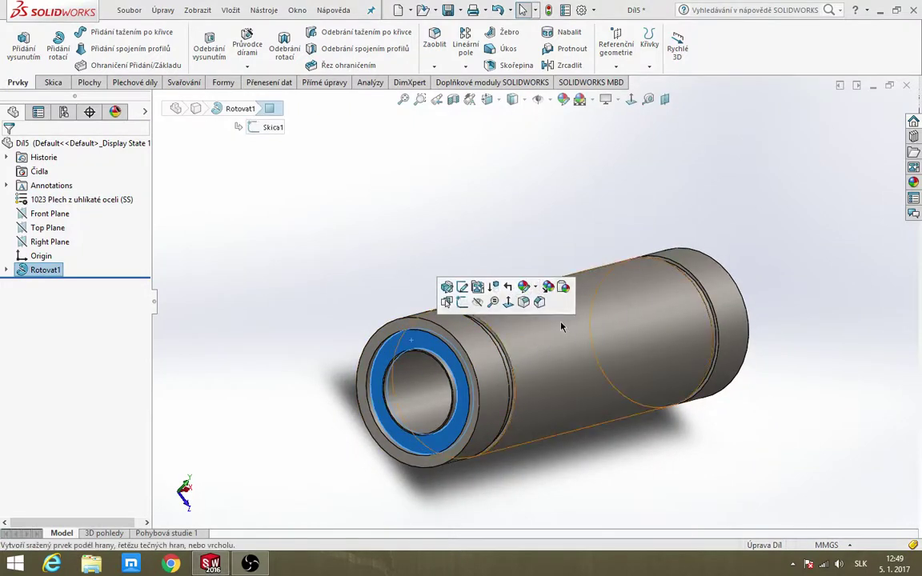
{"action": "left_click", "coordinate": [524, 287]}
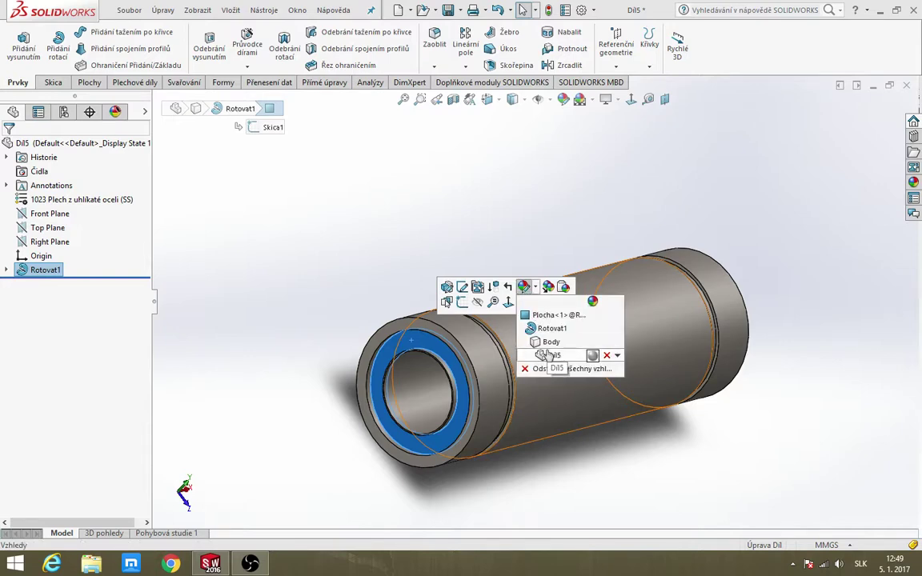
{"action": "left_click", "coordinate": [554, 316]}
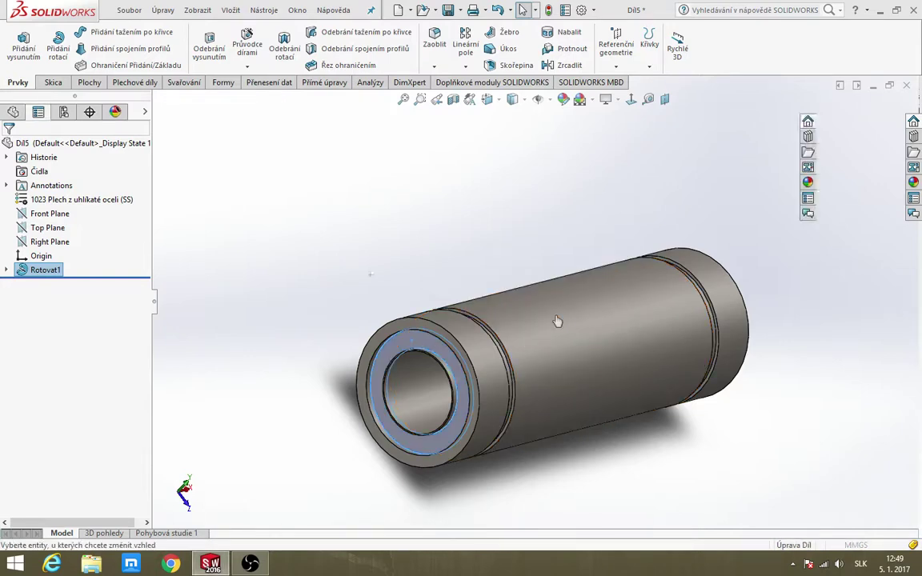
Pick a dark swatch and apply it to the near end face and outer end ring
{"action": "left_click", "coordinate": [104, 424]}
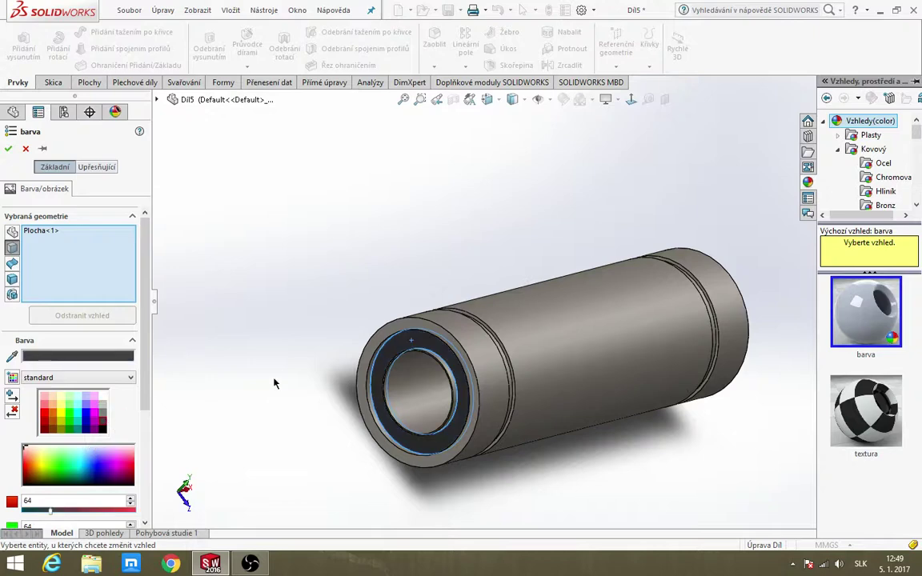
{"action": "middle_click_drag", "start_coordinate": [462, 357], "coordinate": [454, 394]}
{"action": "scroll", "coordinate": [454, 393], "scroll_direction": "down", "scroll_amount": 5}
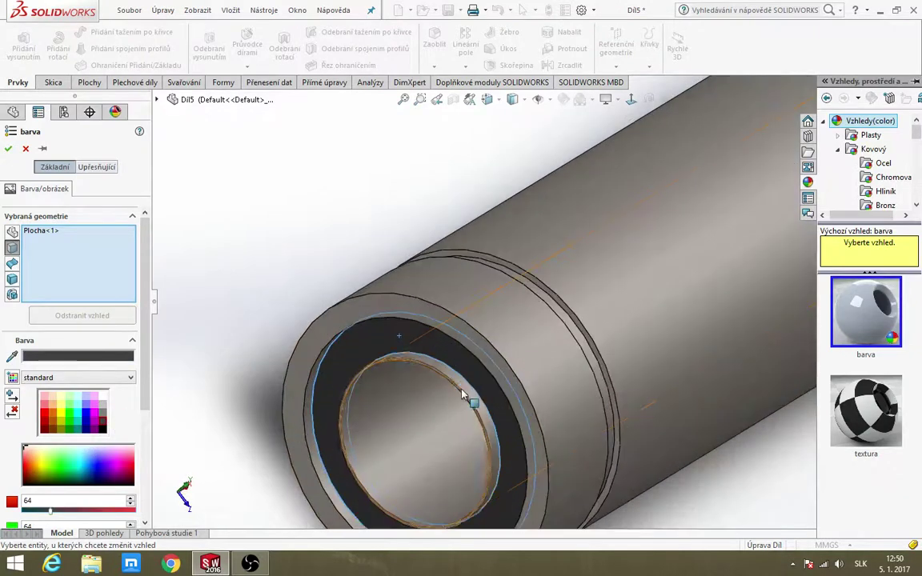
{"action": "left_click", "coordinate": [499, 335]}
{"action": "mouse_move", "coordinate": [499, 334]}
{"action": "middle_mouse_down"}
{"action": "mouse_move", "coordinate": [516, 271]}
{"action": "mouse_move", "coordinate": [493, 282]}
{"action": "middle_mouse_up"}
{"action": "left_click", "coordinate": [425, 360]}
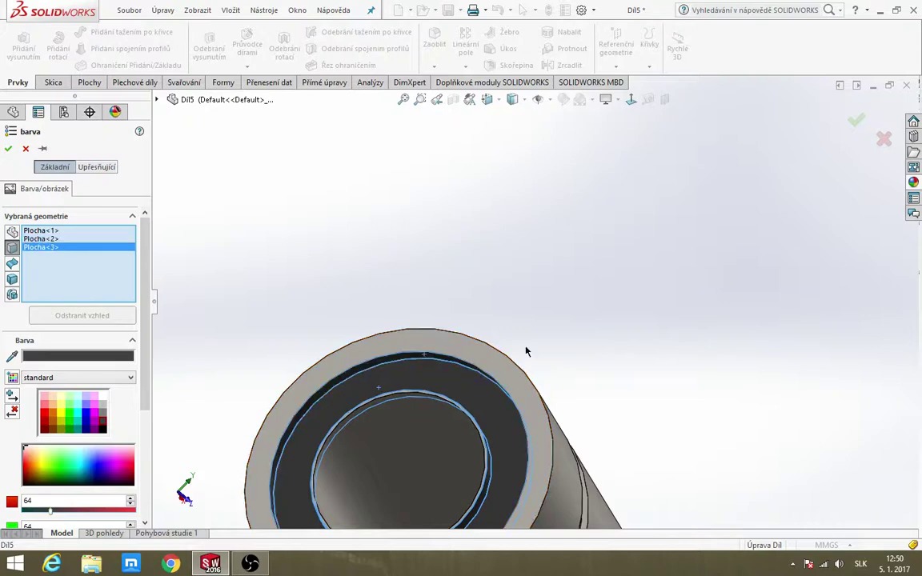
{"action": "scroll", "coordinate": [543, 325], "scroll_direction": "up", "scroll_amount": 3}
{"action": "scroll", "coordinate": [501, 337], "scroll_direction": "down", "scroll_amount": 3}
Add the faces of both grooves to the dark colour
{"action": "mouse_move", "coordinate": [501, 337]}
{"action": "middle_mouse_down"}
{"action": "mouse_move", "coordinate": [543, 326]}
{"action": "mouse_move", "coordinate": [455, 317]}
{"action": "mouse_move", "coordinate": [469, 376]}
{"action": "mouse_move", "coordinate": [523, 254]}
{"action": "mouse_move", "coordinate": [606, 272]}
{"action": "mouse_move", "coordinate": [609, 246]}
{"action": "mouse_move", "coordinate": [679, 242]}
{"action": "mouse_move", "coordinate": [637, 200]}
{"action": "mouse_move", "coordinate": [566, 234]}
{"action": "middle_mouse_up"}
{"action": "left_click", "coordinate": [606, 272]}
{"action": "left_click", "coordinate": [609, 247]}
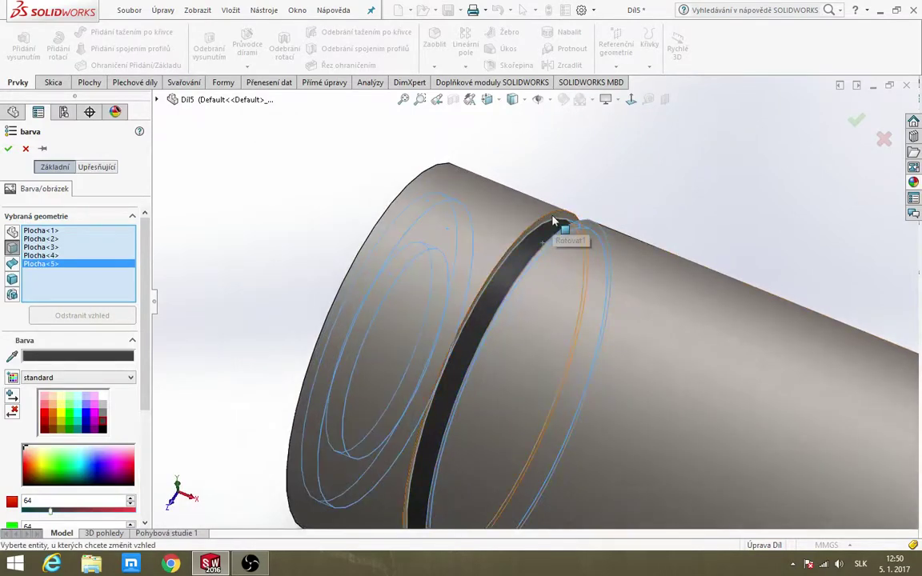
{"action": "left_click", "coordinate": [560, 227]}
{"action": "scroll", "coordinate": [558, 188], "scroll_direction": "up", "scroll_amount": 5}
{"action": "scroll", "coordinate": [727, 356], "scroll_direction": "down", "scroll_amount": 3}
{"action": "scroll", "coordinate": [628, 376], "scroll_direction": "down", "scroll_amount": 3}
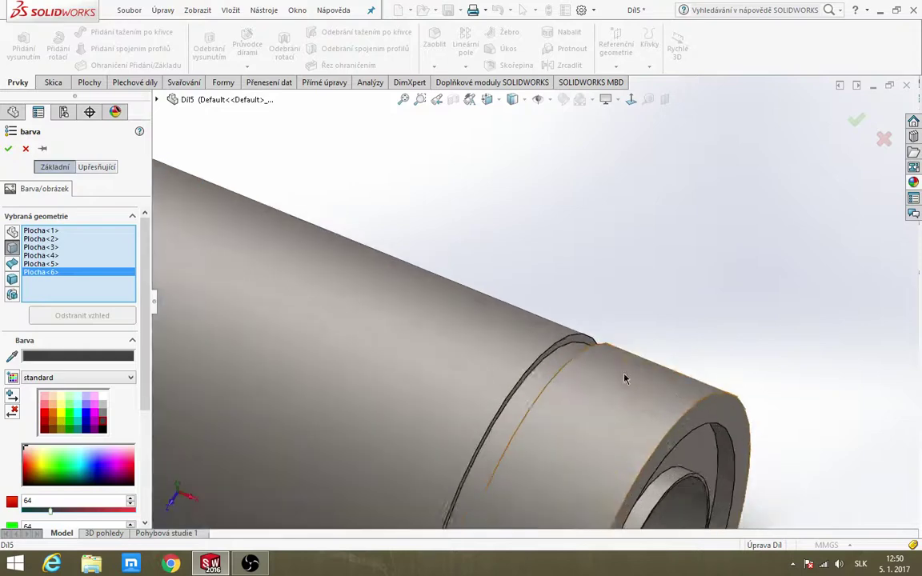
{"action": "scroll", "coordinate": [559, 340], "scroll_direction": "down", "scroll_amount": 2}
{"action": "left_click", "coordinate": [560, 350]}
{"action": "left_click", "coordinate": [534, 364]}
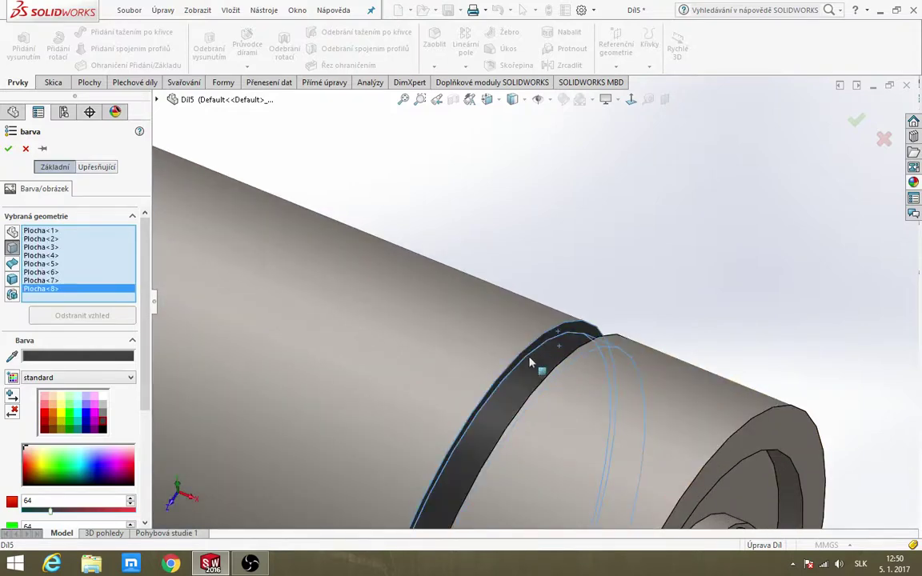
{"action": "middle_click_drag", "start_coordinate": [535, 364], "coordinate": [543, 340]}
{"action": "left_click", "coordinate": [543, 340]}
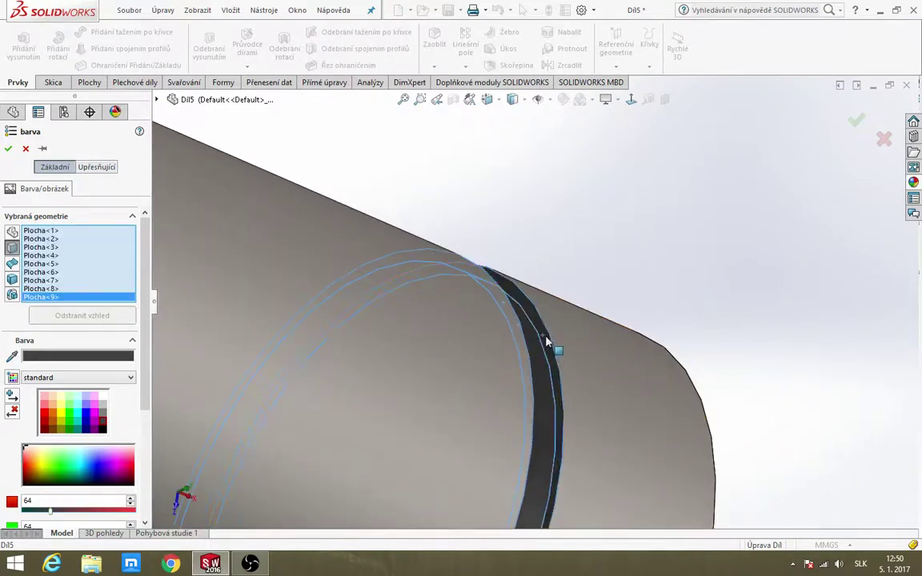
Darken the inner groove face near the right end and the far end's faces
{"action": "scroll", "coordinate": [552, 349], "scroll_direction": "up", "scroll_amount": 5}
{"action": "scroll", "coordinate": [543, 314], "scroll_direction": "up", "scroll_amount": 2}
{"action": "scroll", "coordinate": [543, 314], "scroll_direction": "down", "scroll_amount": 1}
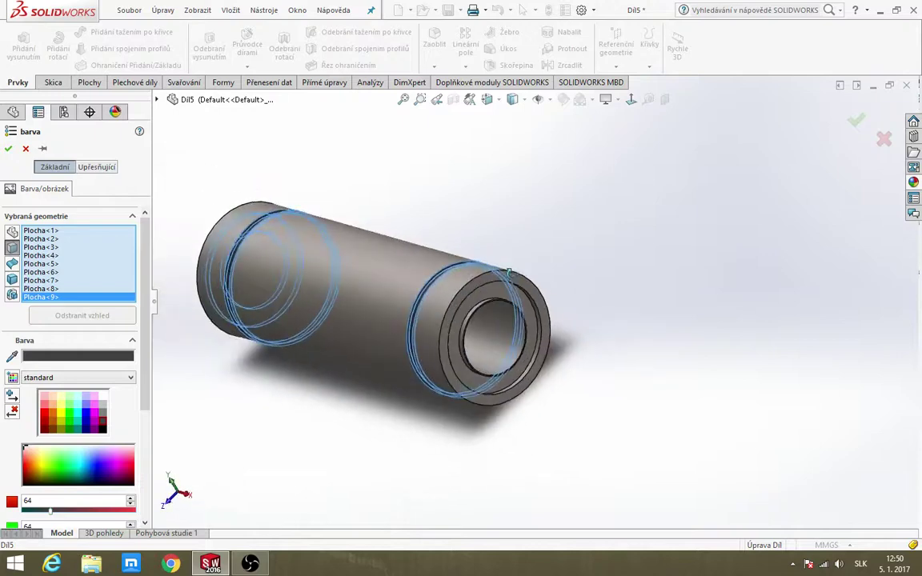
{"action": "scroll", "coordinate": [533, 310], "scroll_direction": "down", "scroll_amount": 3}
{"action": "scroll", "coordinate": [545, 300], "scroll_direction": "down", "scroll_amount": 2}
{"action": "left_click", "coordinate": [543, 290]}
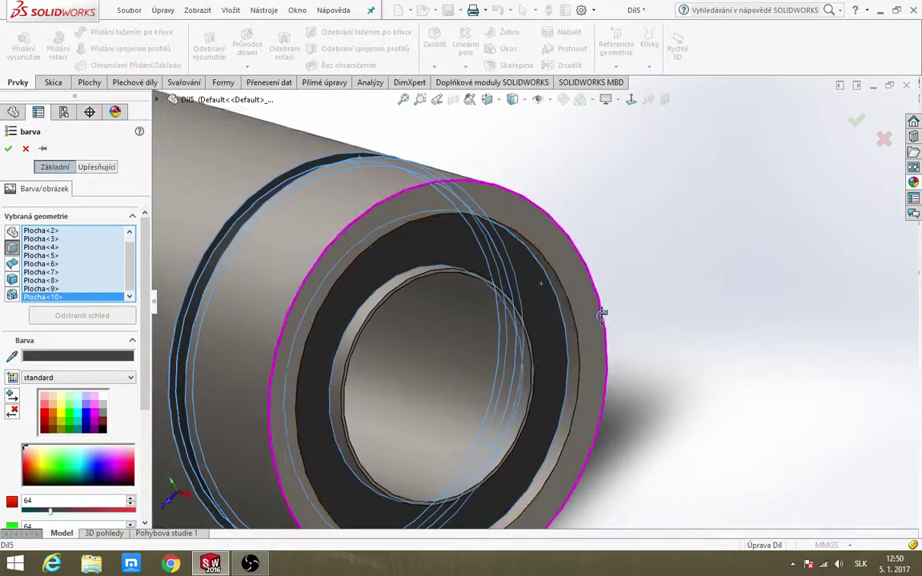
{"action": "mouse_move", "coordinate": [542, 290]}
{"action": "middle_mouse_down"}
{"action": "mouse_move", "coordinate": [622, 305]}
{"action": "mouse_move", "coordinate": [480, 338]}
{"action": "middle_mouse_up"}
{"action": "left_click", "coordinate": [574, 302]}
{"action": "left_click", "coordinate": [479, 337]}
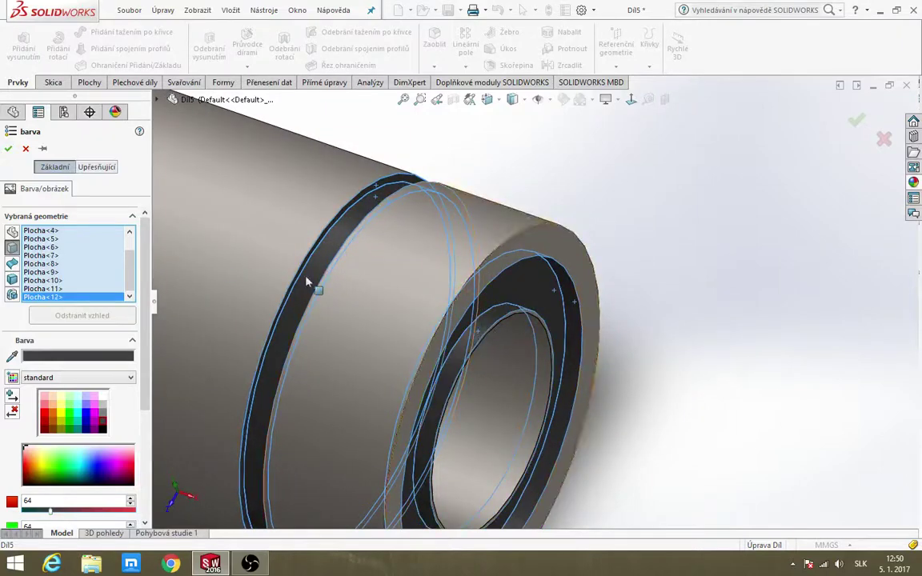
Confirm the dark colour and orbit the bushing to a side view
{"action": "left_click", "coordinate": [9, 149]}
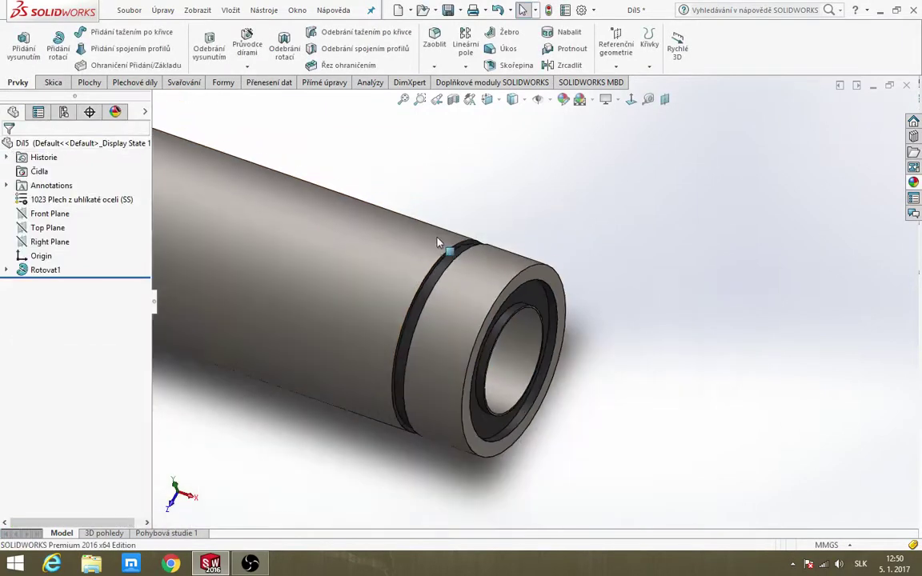
{"action": "scroll", "coordinate": [393, 213], "scroll_direction": "up", "scroll_amount": 3}
{"action": "mouse_move", "coordinate": [374, 258]}
{"action": "middle_mouse_down"}
{"action": "mouse_move", "coordinate": [576, 359]}
{"action": "mouse_move", "coordinate": [498, 391]}
{"action": "middle_mouse_up"}
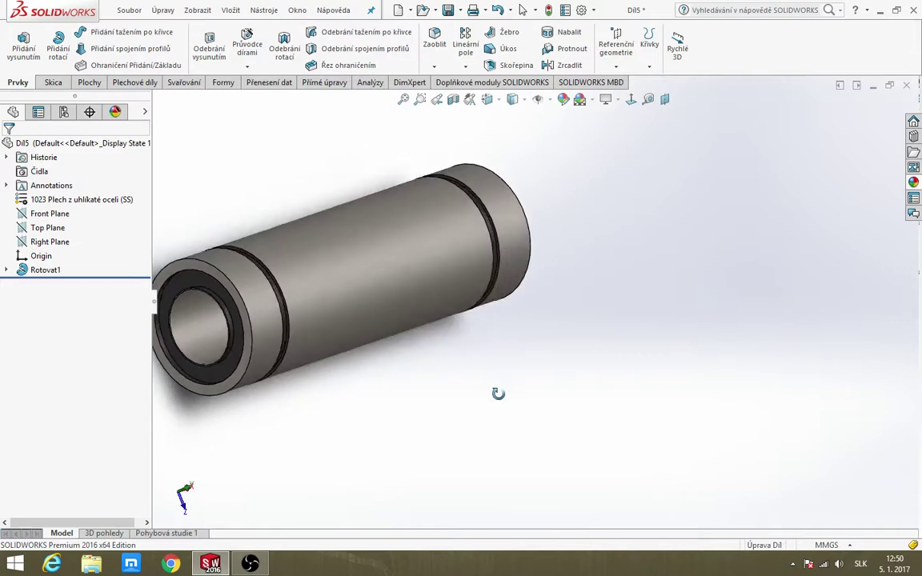
{"action": "scroll", "coordinate": [580, 313], "scroll_direction": "down", "scroll_amount": 3}
{"action": "scroll", "coordinate": [579, 313], "scroll_direction": "up", "scroll_amount": 3}
{"action": "scroll", "coordinate": [421, 205], "scroll_direction": "down", "scroll_amount": 1}
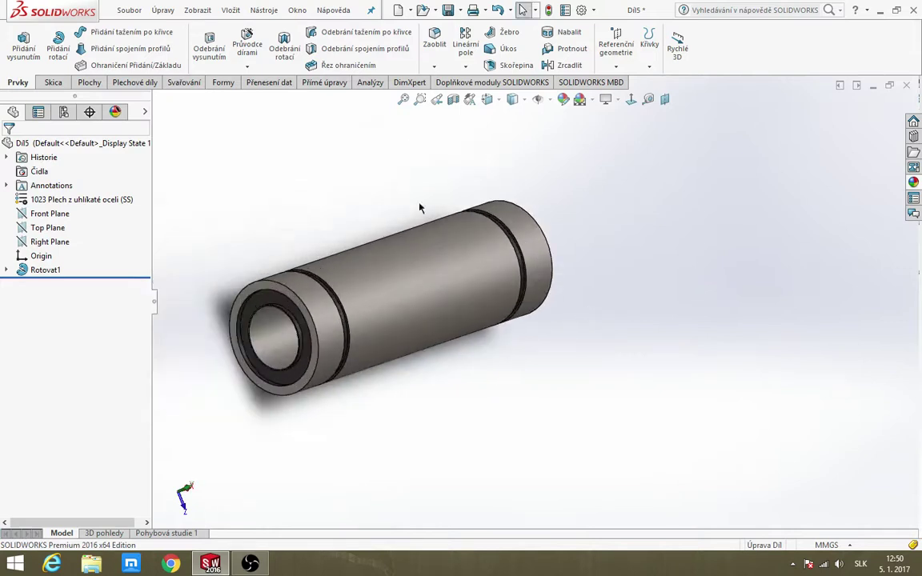
{"action": "left_click", "coordinate": [433, 67]}
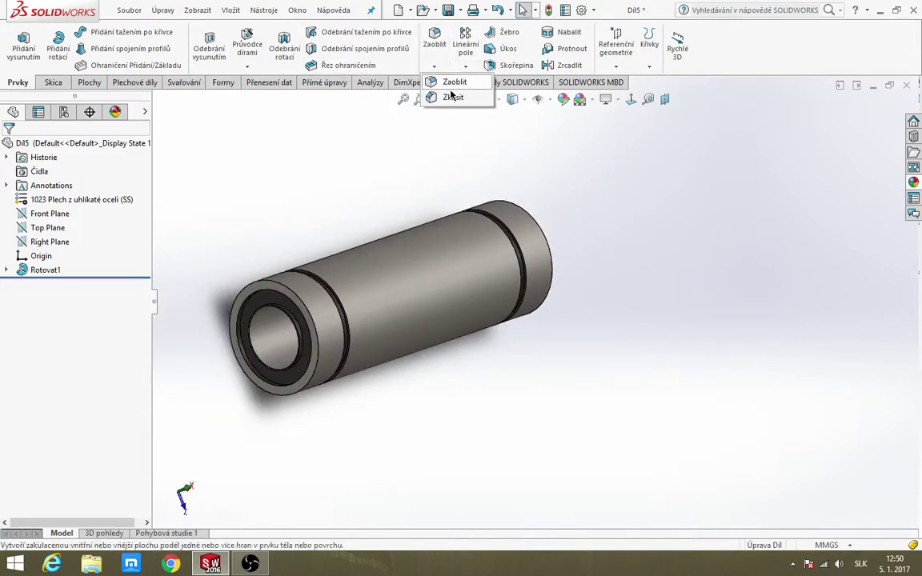
Start a Zkosit chamfer with a 0.5 mm distance
{"action": "left_click", "coordinate": [448, 96]}
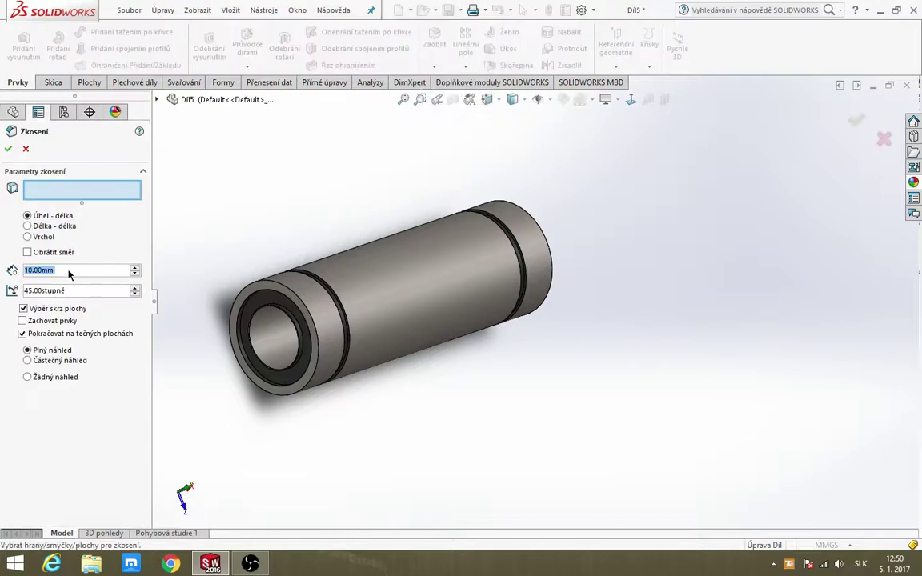
{"action": "type", "text": "0"}
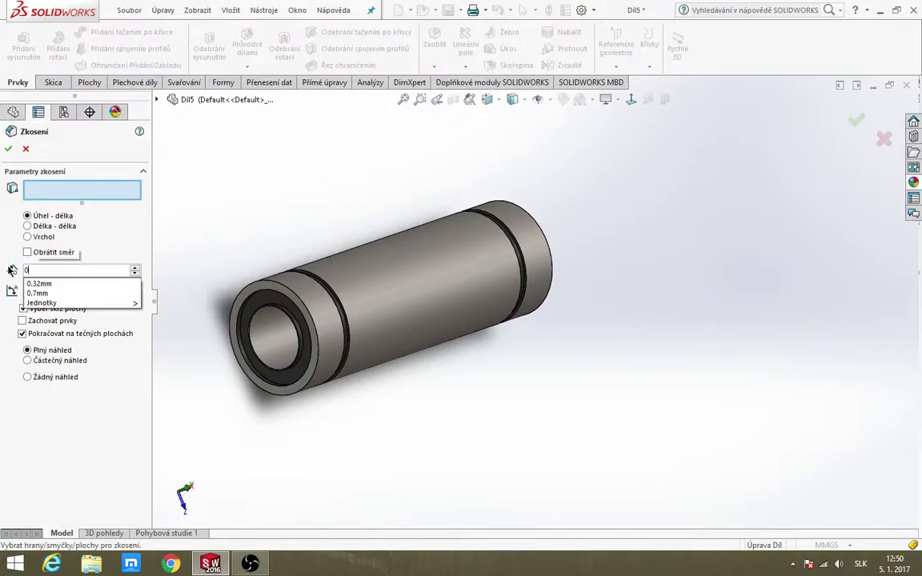
{"action": "type", "text": ".5"}
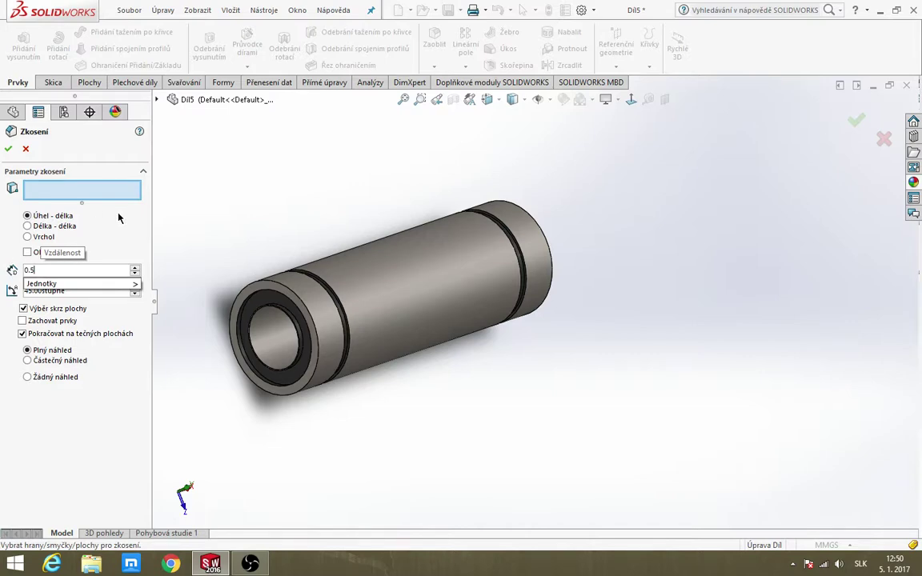
{"action": "scroll", "coordinate": [264, 320], "scroll_direction": "down", "scroll_amount": 2}
{"action": "scroll", "coordinate": [264, 321], "scroll_direction": "down", "scroll_amount": 3}
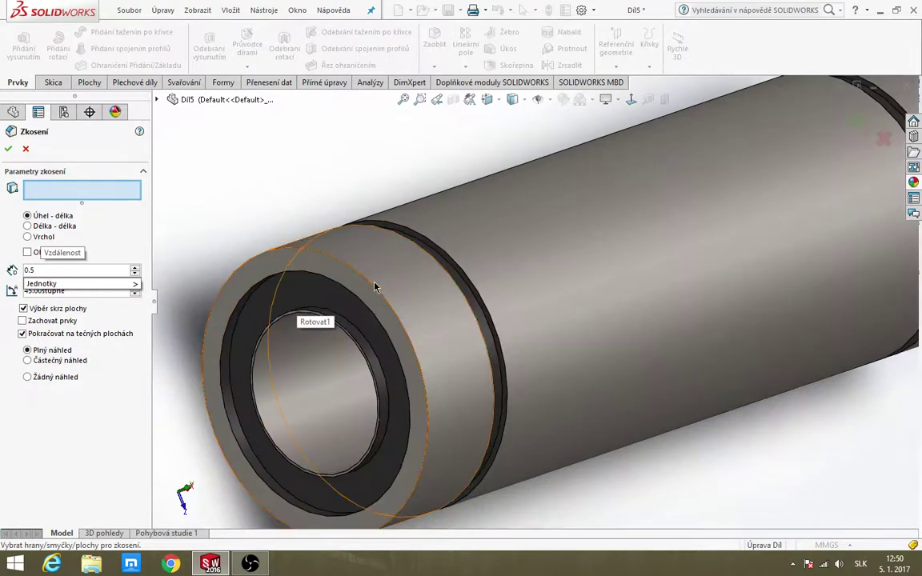
{"action": "scroll", "coordinate": [374, 287], "scroll_direction": "up", "scroll_amount": 1}
Chamfer the near and far outer end edges, creating Zkosení1
{"action": "left_click", "coordinate": [337, 254]}
{"action": "scroll", "coordinate": [334, 256], "scroll_direction": "up", "scroll_amount": 3}
{"action": "scroll", "coordinate": [568, 312], "scroll_direction": "up", "scroll_amount": 1}
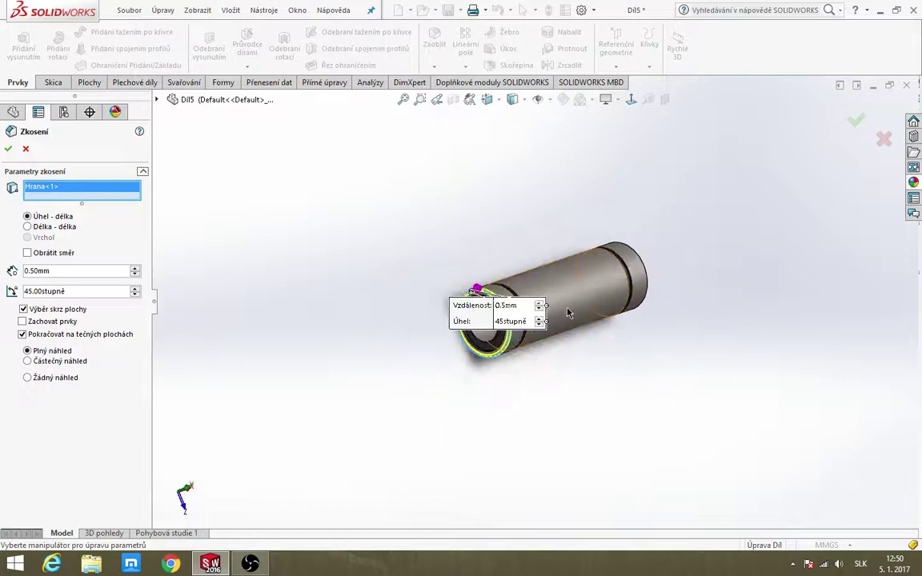
{"action": "middle_click_drag", "start_coordinate": [568, 312], "coordinate": [672, 323]}
{"action": "scroll", "coordinate": [585, 224], "scroll_direction": "down", "scroll_amount": 4}
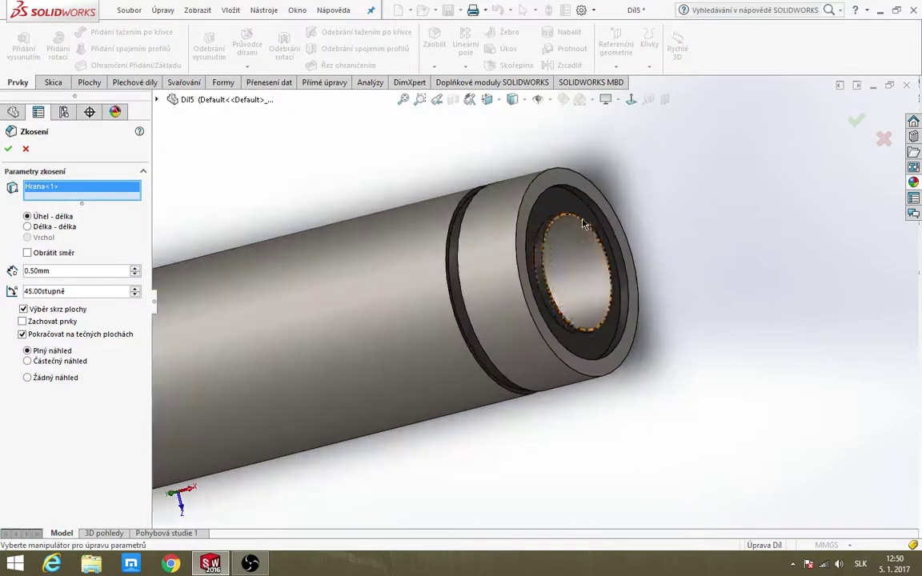
{"action": "scroll", "coordinate": [584, 224], "scroll_direction": "down", "scroll_amount": 2}
{"action": "left_click", "coordinate": [477, 205]}
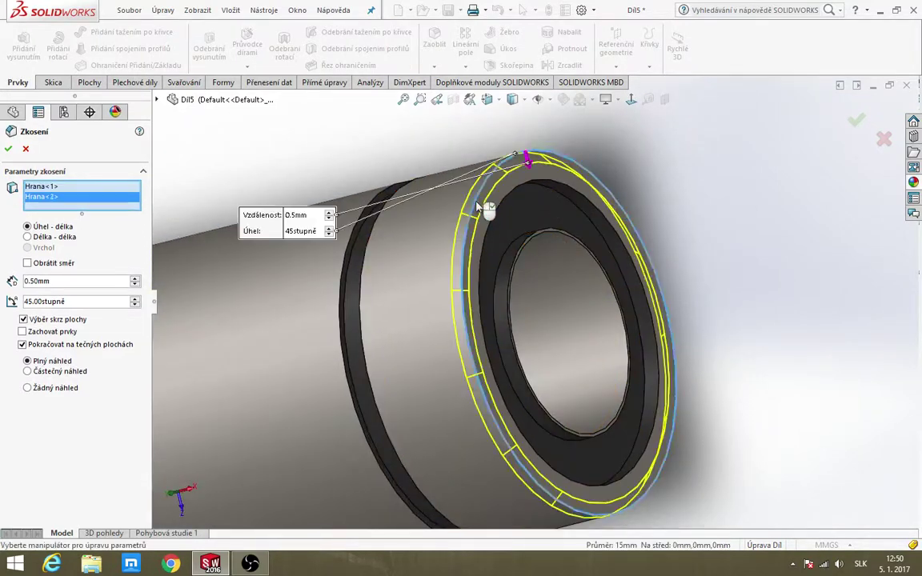
{"action": "middle_click_drag", "start_coordinate": [493, 233], "coordinate": [656, 200]}
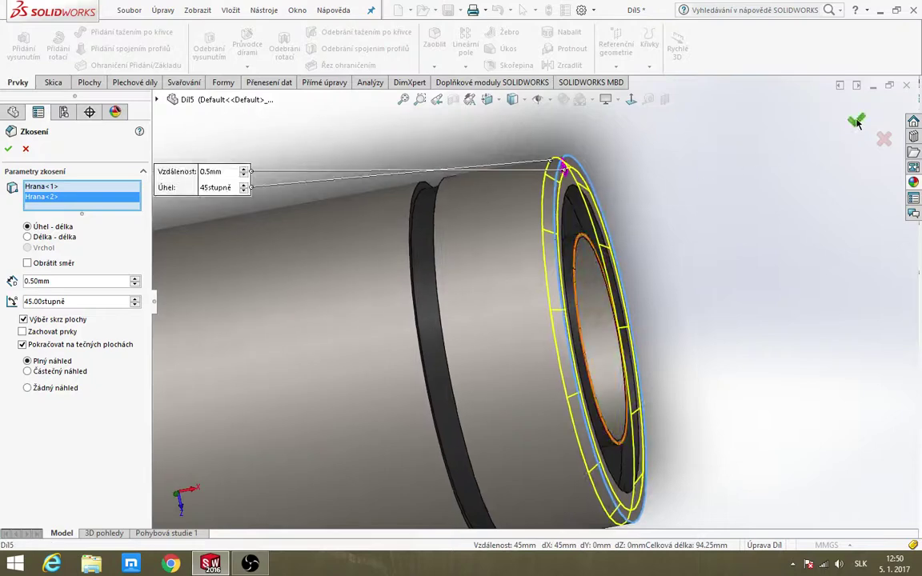
{"action": "left_click", "coordinate": [857, 122]}
{"action": "scroll", "coordinate": [649, 213], "scroll_direction": "up", "scroll_amount": 3}
{"action": "scroll", "coordinate": [484, 324], "scroll_direction": "up", "scroll_amount": 2}
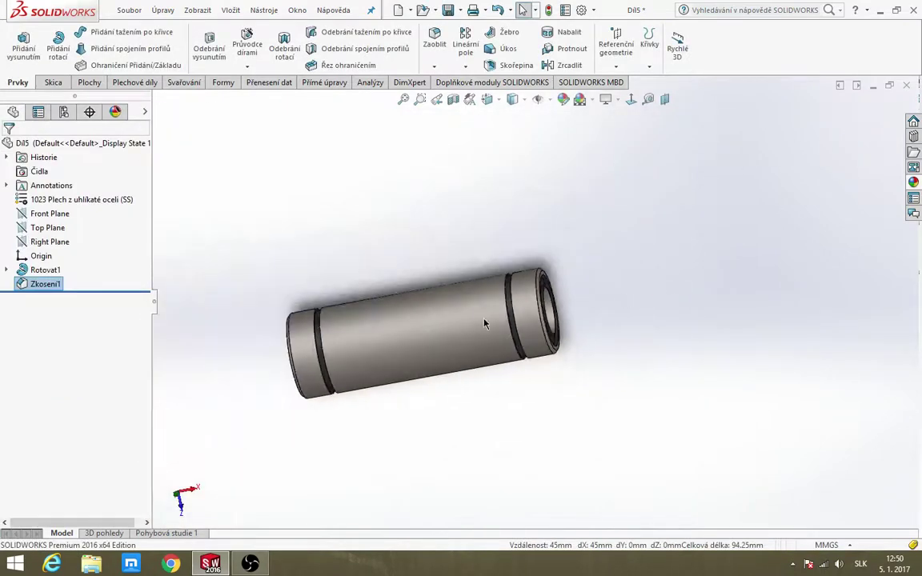
{"action": "middle_click_drag", "start_coordinate": [484, 324], "coordinate": [494, 329]}
{"action": "scroll", "coordinate": [494, 356], "scroll_direction": "down", "scroll_amount": 2}
{"action": "scroll", "coordinate": [401, 354], "scroll_direction": "down", "scroll_amount": 2}
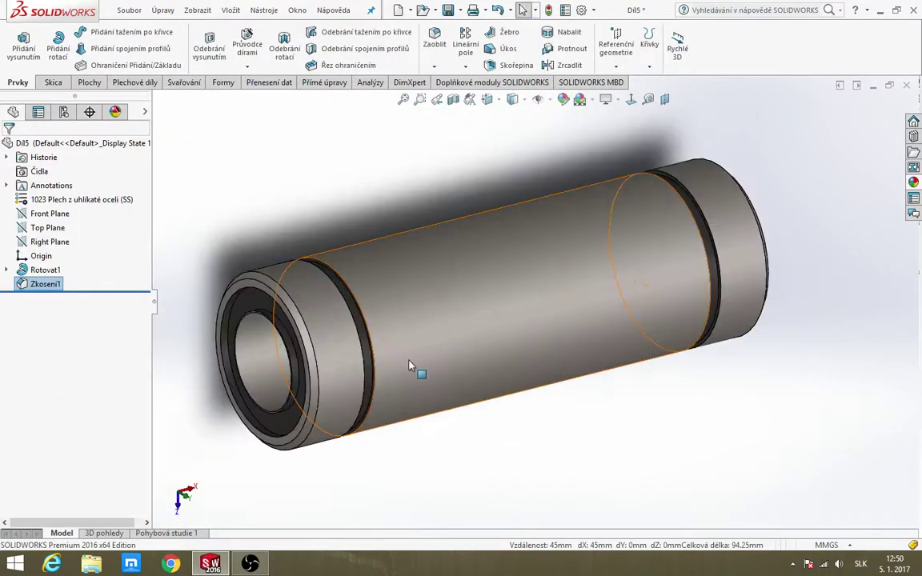
{"action": "middle_click_drag", "start_coordinate": [409, 366], "coordinate": [414, 366]}
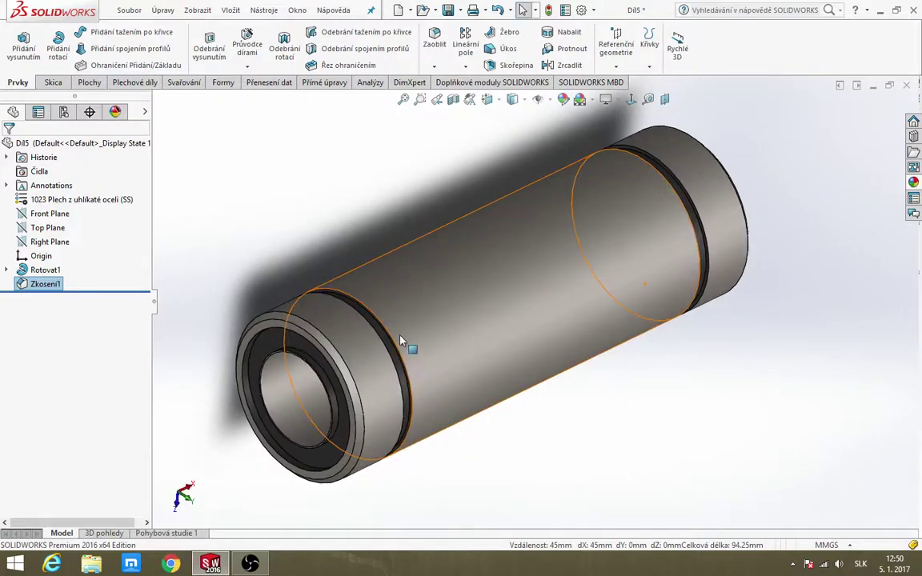
{"action": "scroll", "coordinate": [401, 341], "scroll_direction": "up", "scroll_amount": 2}
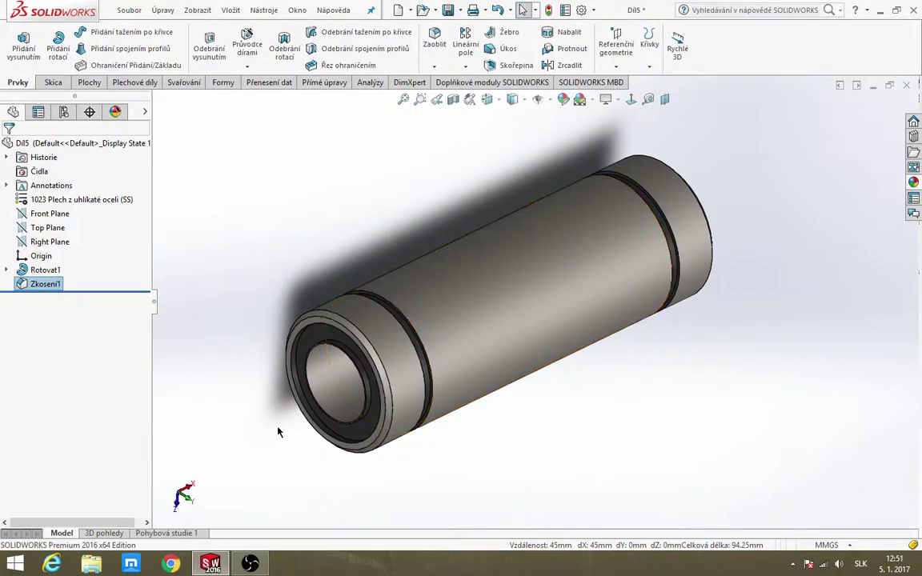